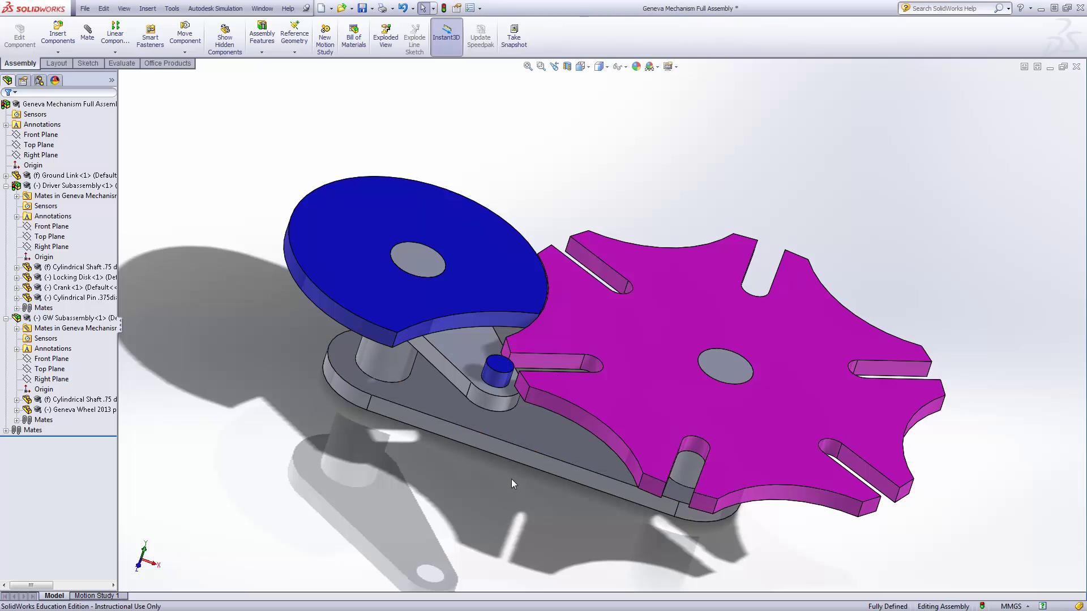
# Zoom to fit the whole Geneva assembly, then check and dismiss the Geneva wheel's context menu.
pyautogui.scroll(1, 511, 479)
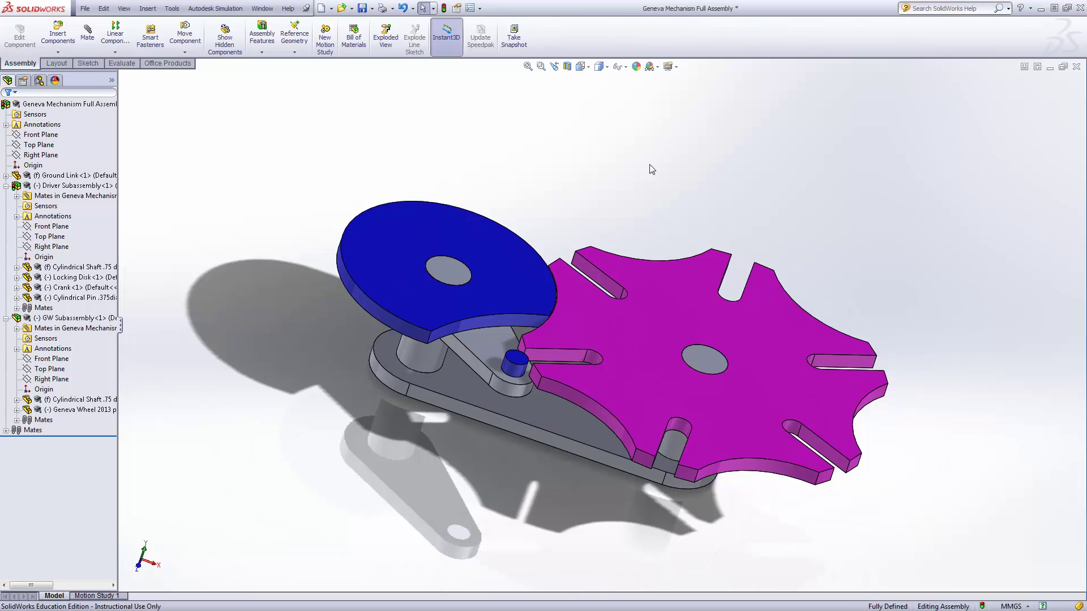
pyautogui.press('f')
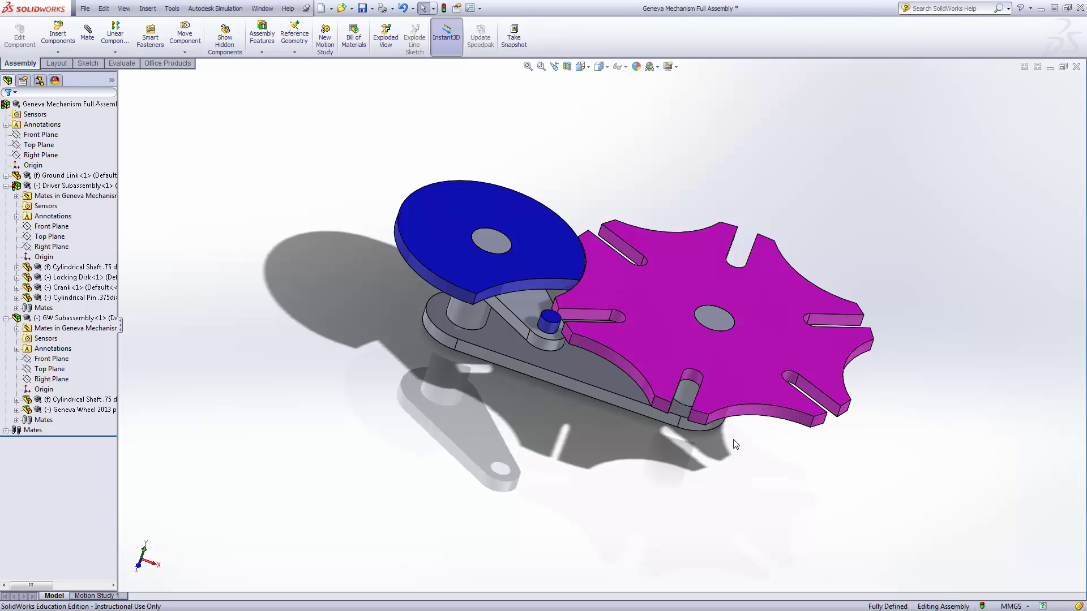
pyautogui.rightClick(681, 260)
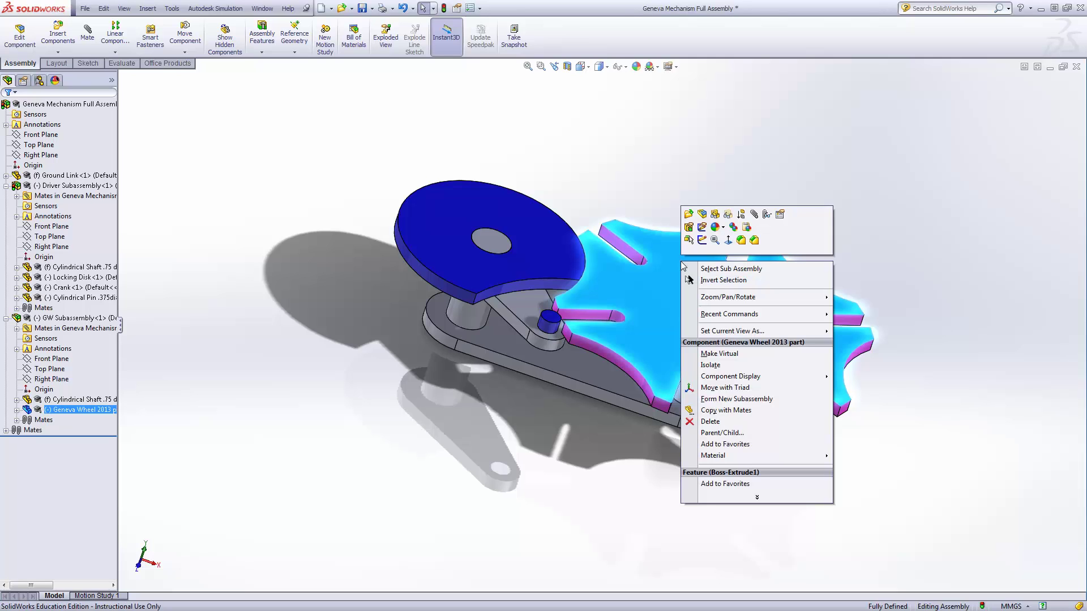
pyautogui.click(654, 205)
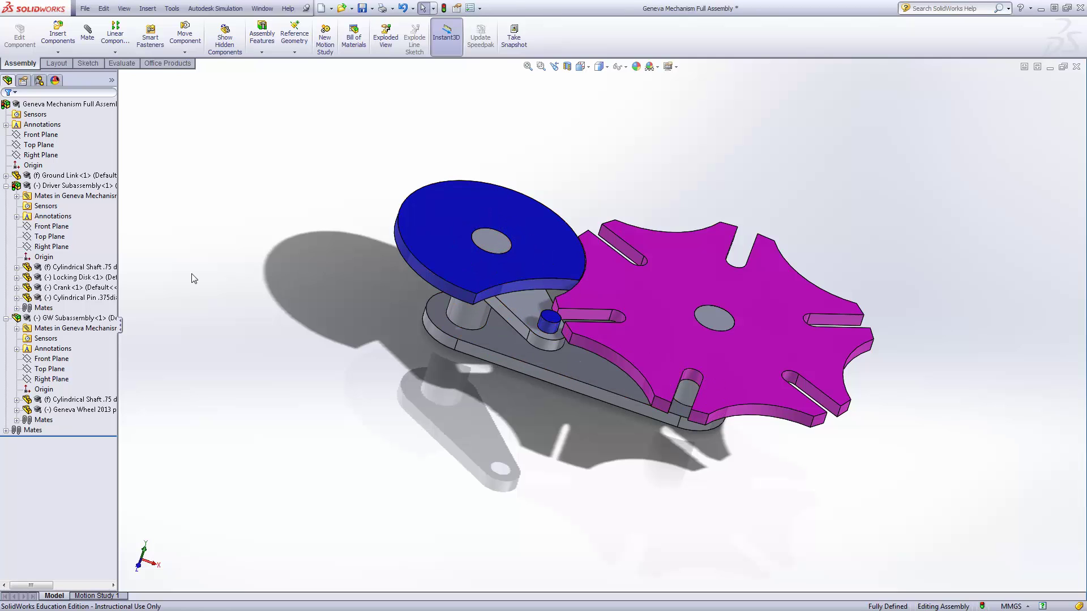
# Collapse Driver Subassembly and GW Subassembly in the tree, highlighting Ground Link and each subassembly in turn.
pyautogui.click(6, 186)
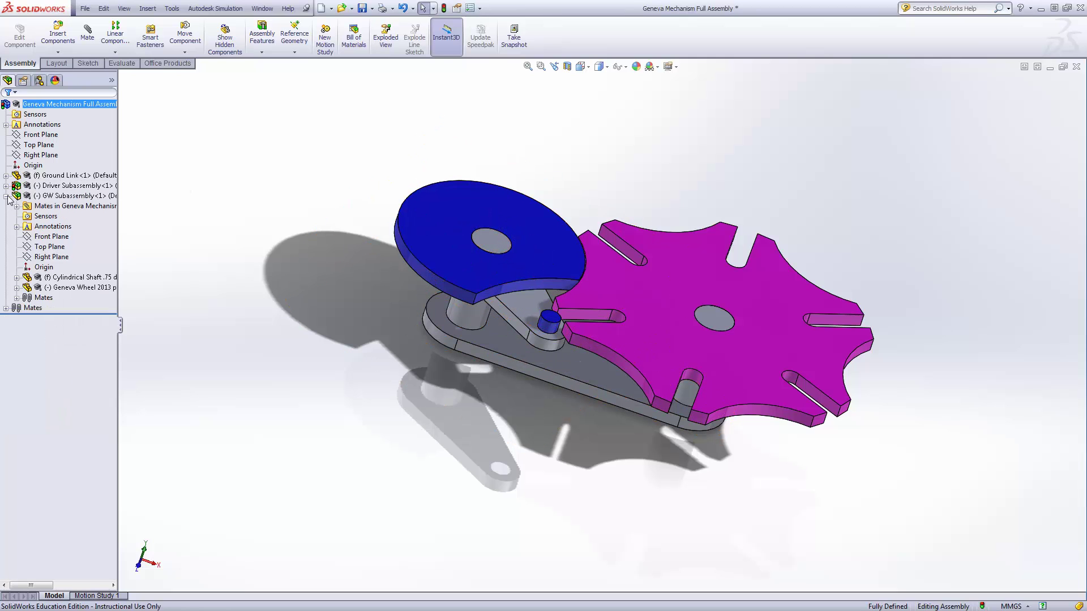
pyautogui.click(6, 197)
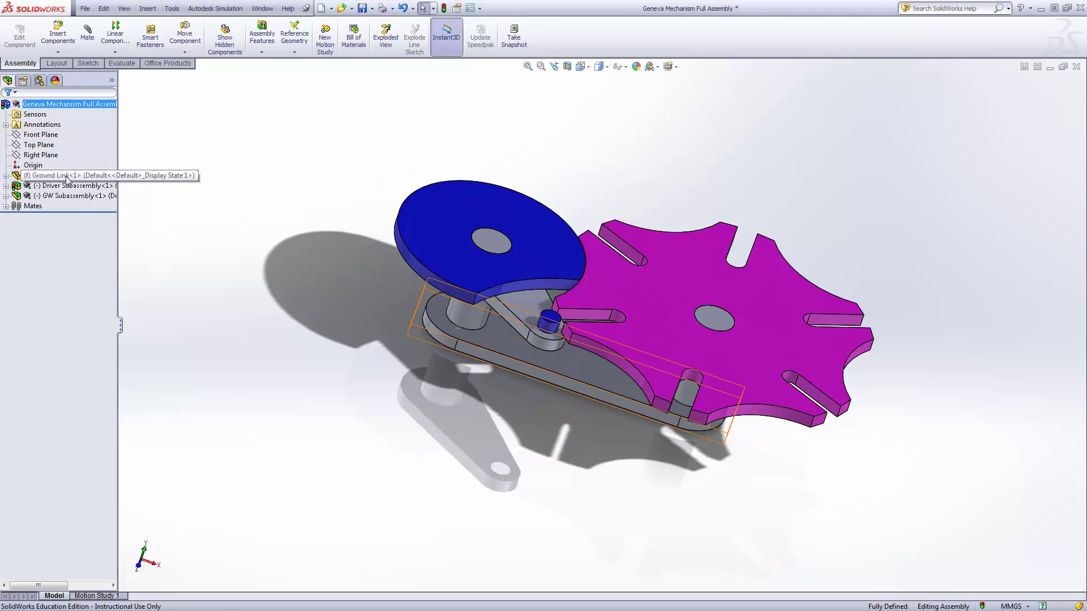
pyautogui.click(66, 177)
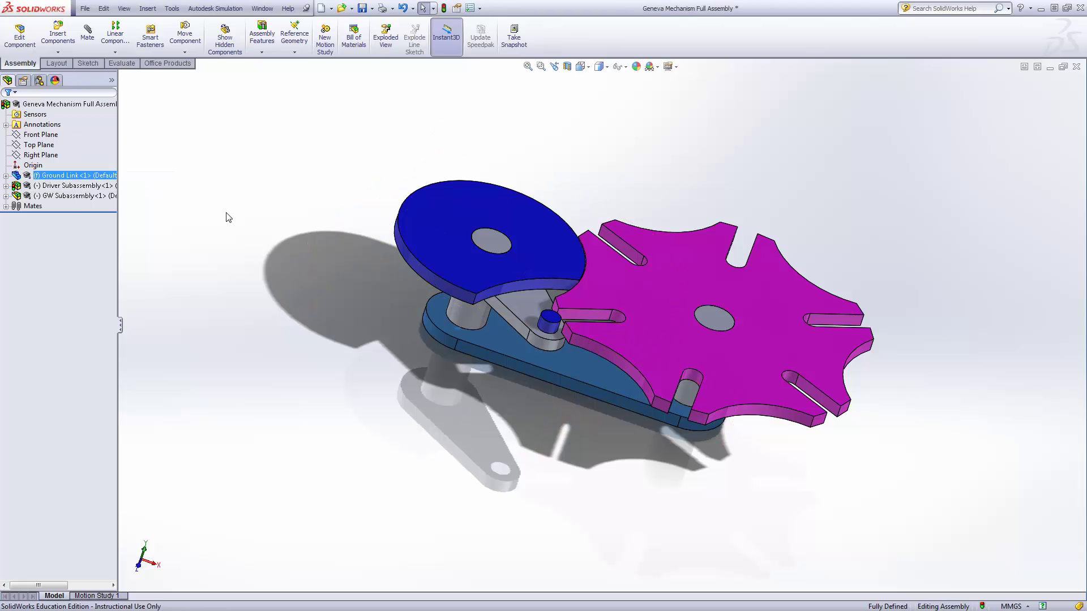
pyautogui.click(76, 186)
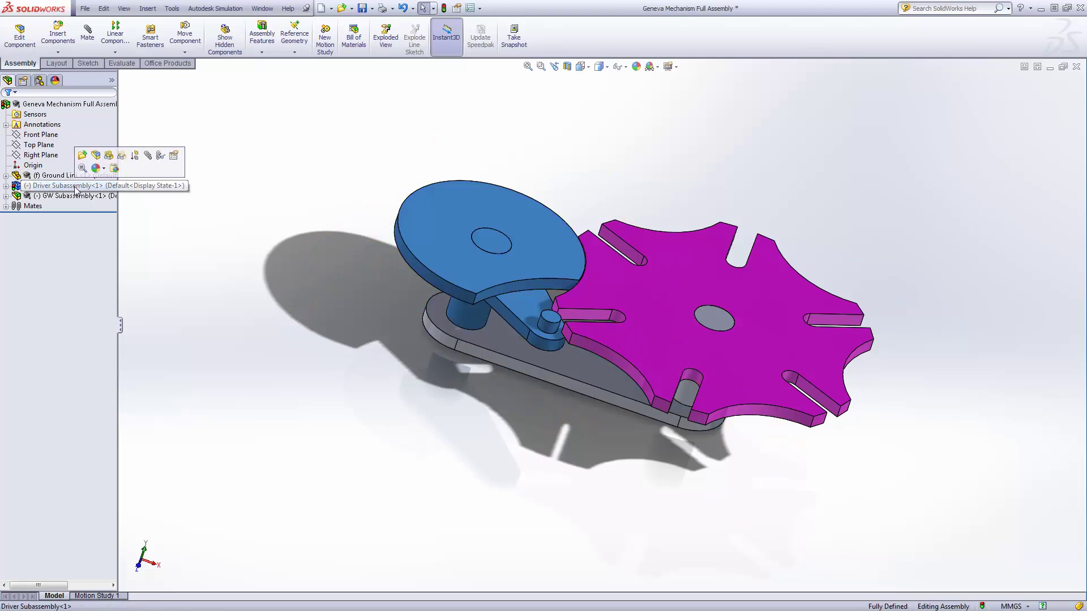
pyautogui.click(77, 196)
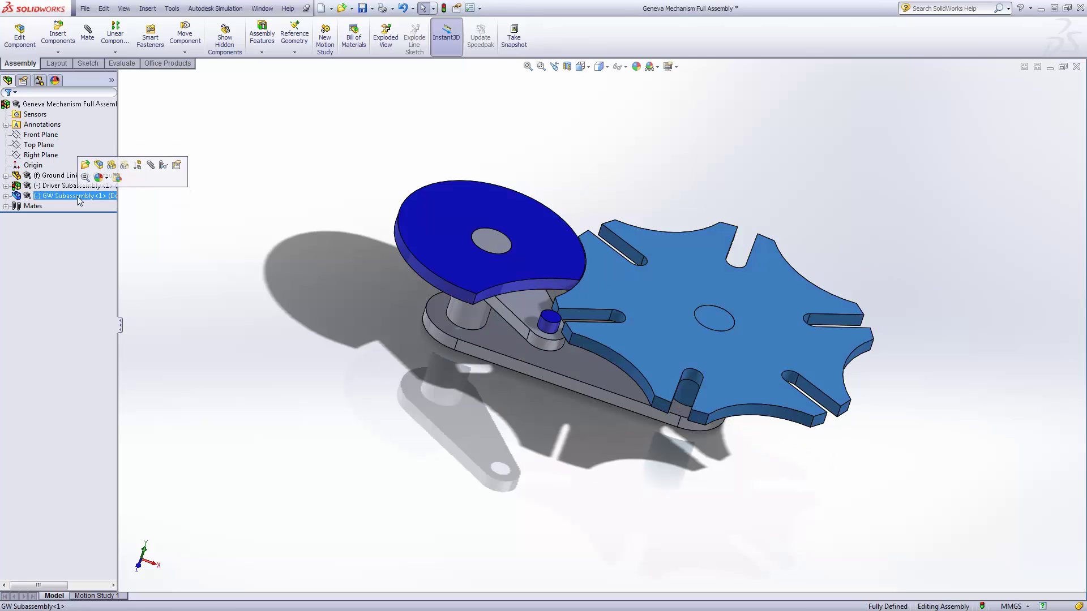
pyautogui.click(74, 185)
pyautogui.click(73, 196)
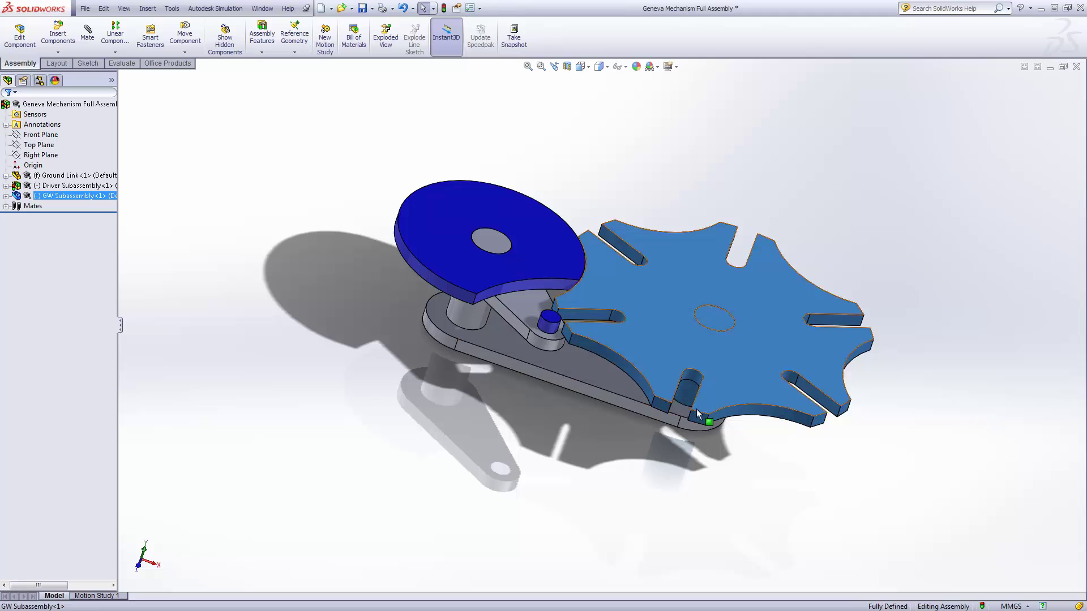
pyautogui.click(494, 423)
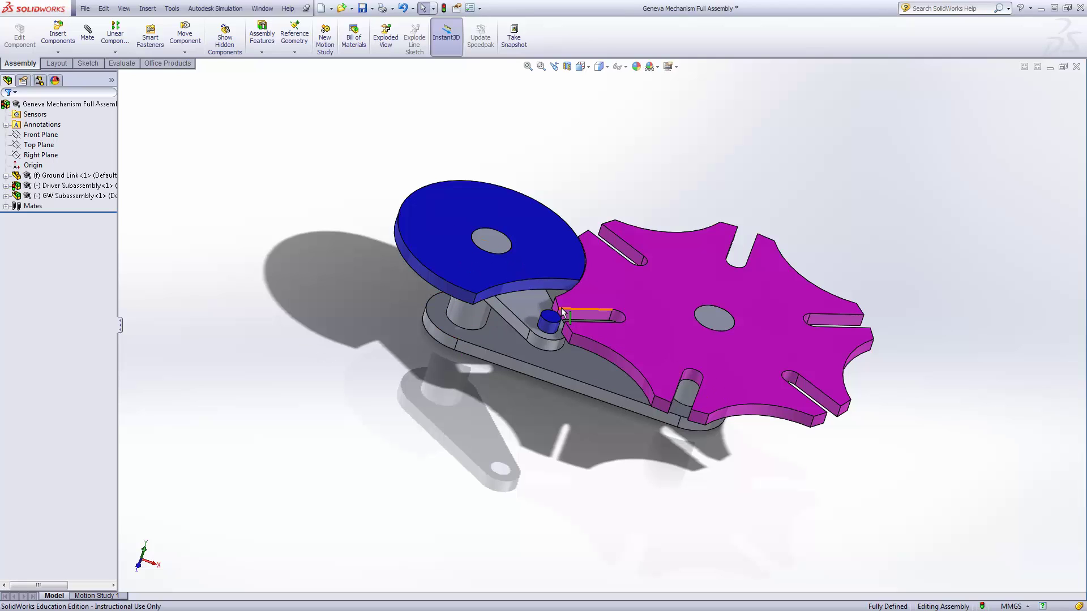
# Zoom in and turn the crank pin and Geneva wheel by hand to new positions.
pyautogui.scroll(-2, 613, 294)
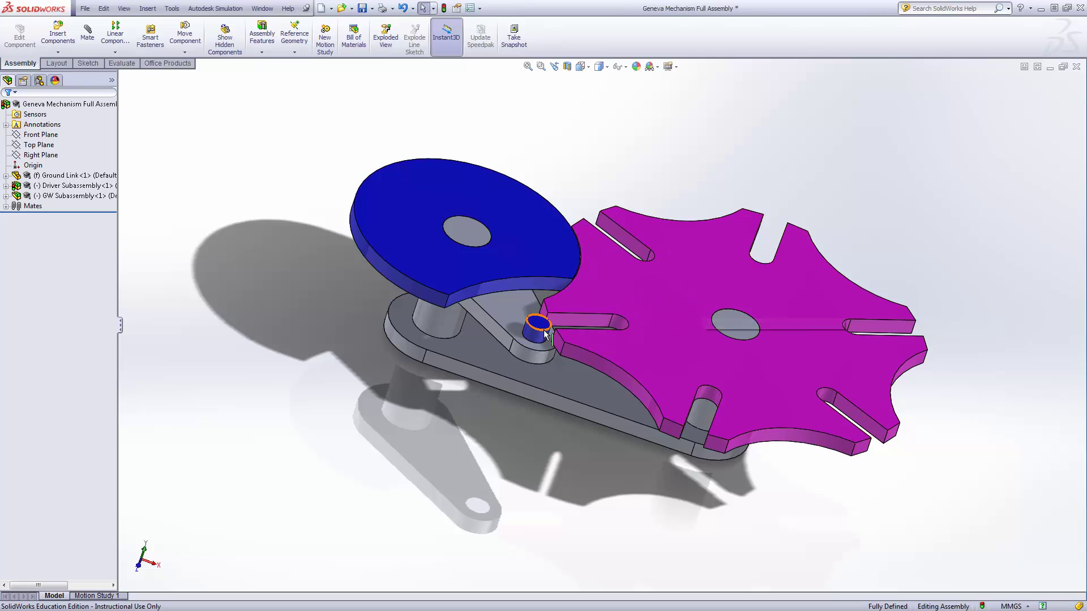
pyautogui.scroll(-2, 581, 313)
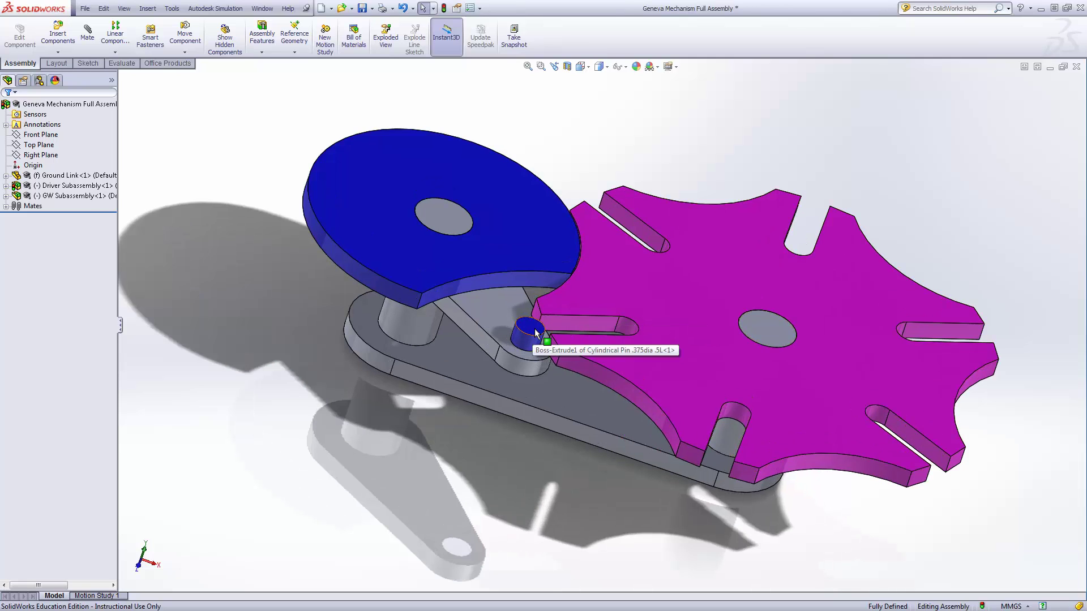
pyautogui.moveTo(536, 333); pyautogui.dragTo(547, 246)
pyautogui.click(617, 292)
pyautogui.moveTo(592, 322); pyautogui.dragTo(586, 287)
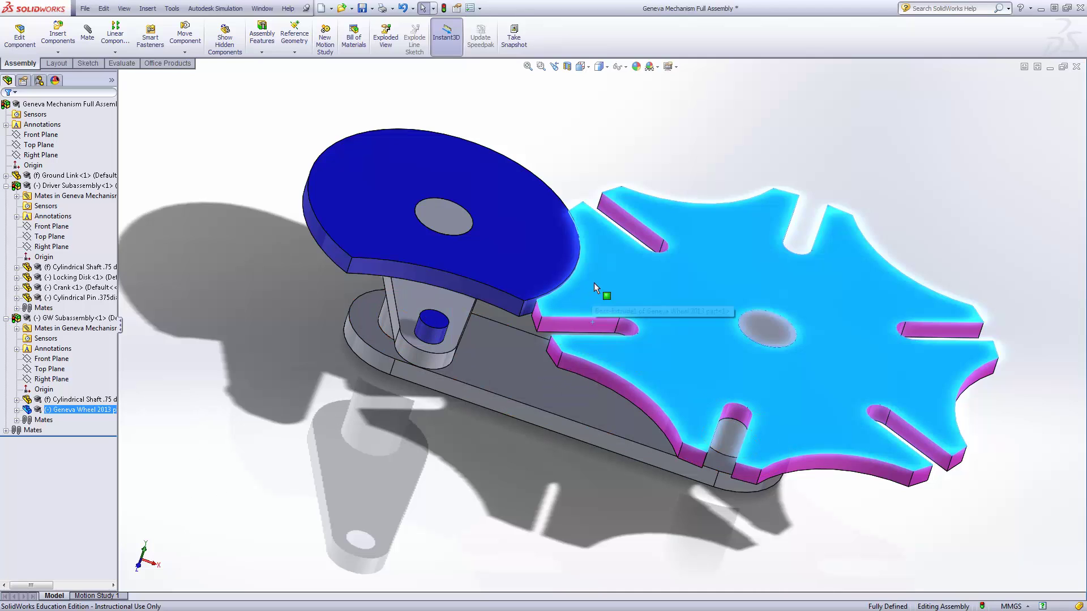
pyautogui.scroll(-3, 612, 280)
pyautogui.scroll(-1, 612, 267)
pyautogui.scroll(3, 591, 270)
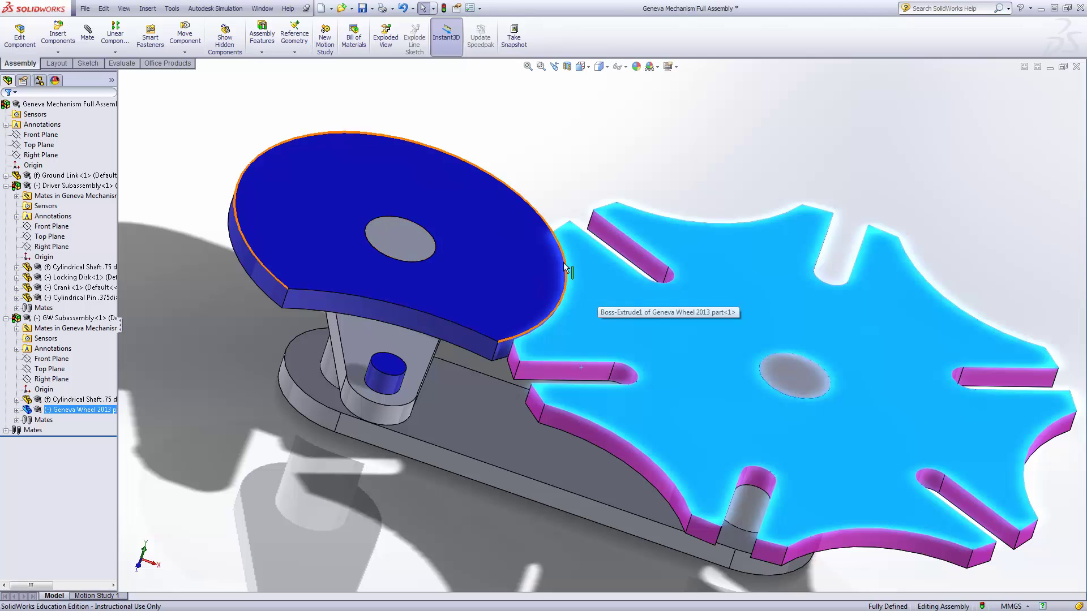
pyautogui.scroll(-5, 606, 250)
pyautogui.scroll(3, 587, 279)
pyautogui.scroll(-7, 583, 275)
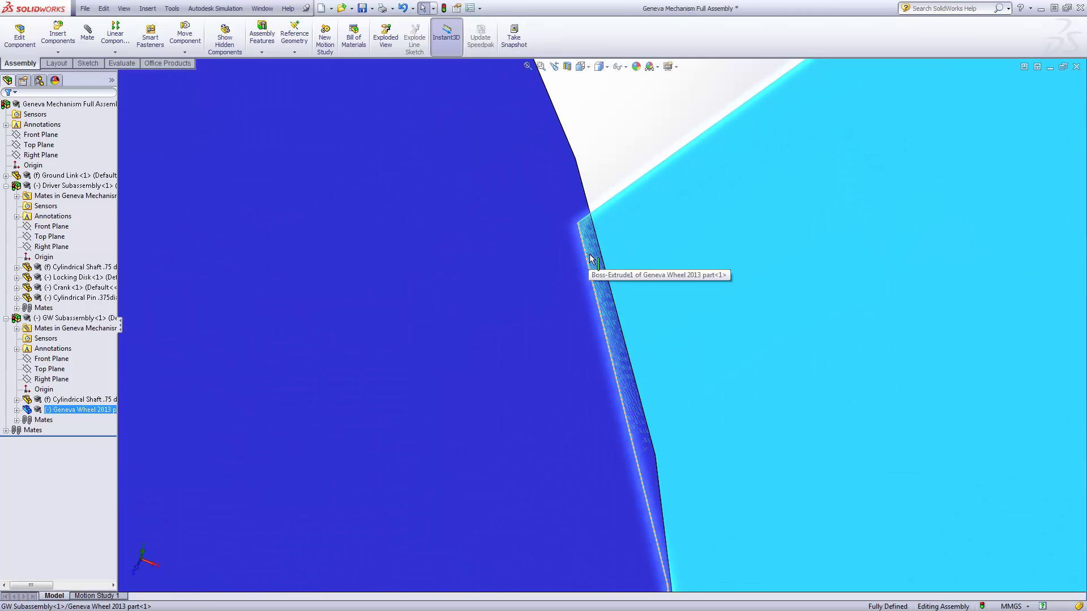
pyautogui.scroll(4, 590, 266)
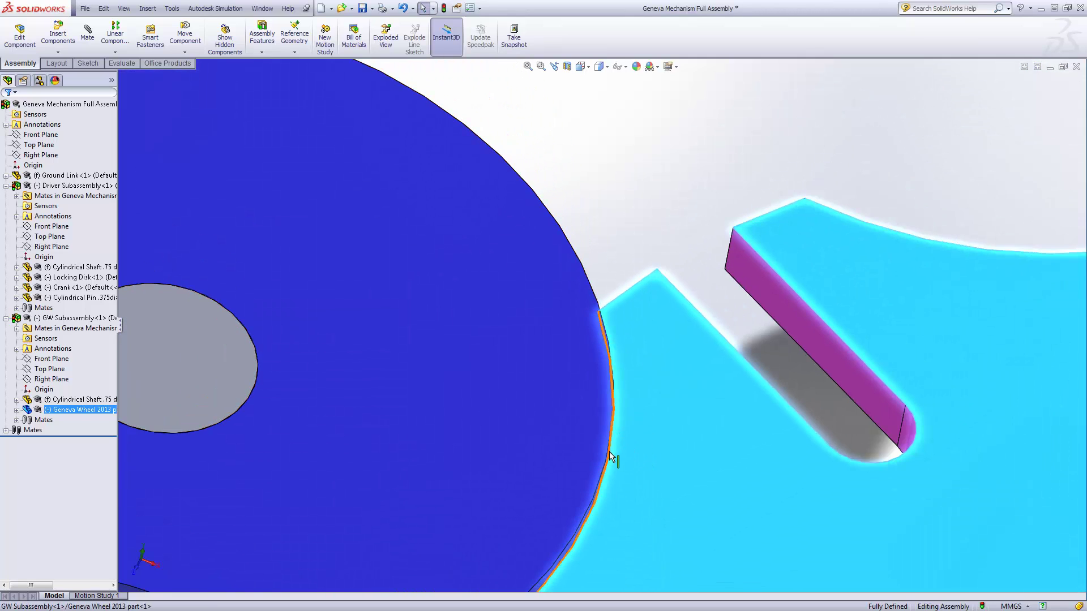
pyautogui.scroll(5, 609, 448)
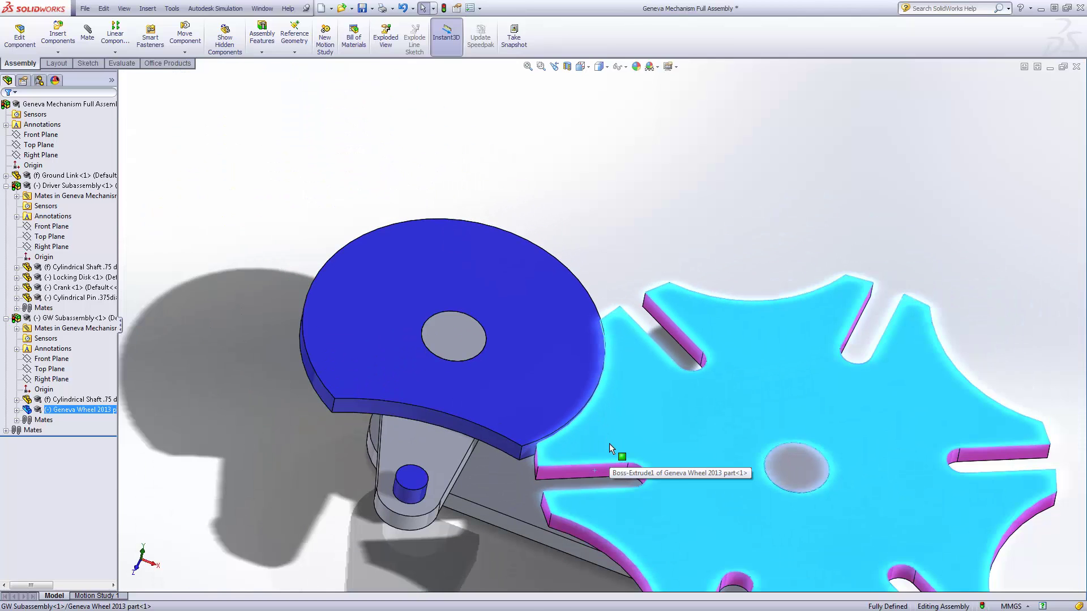
pyautogui.scroll(4, 632, 474)
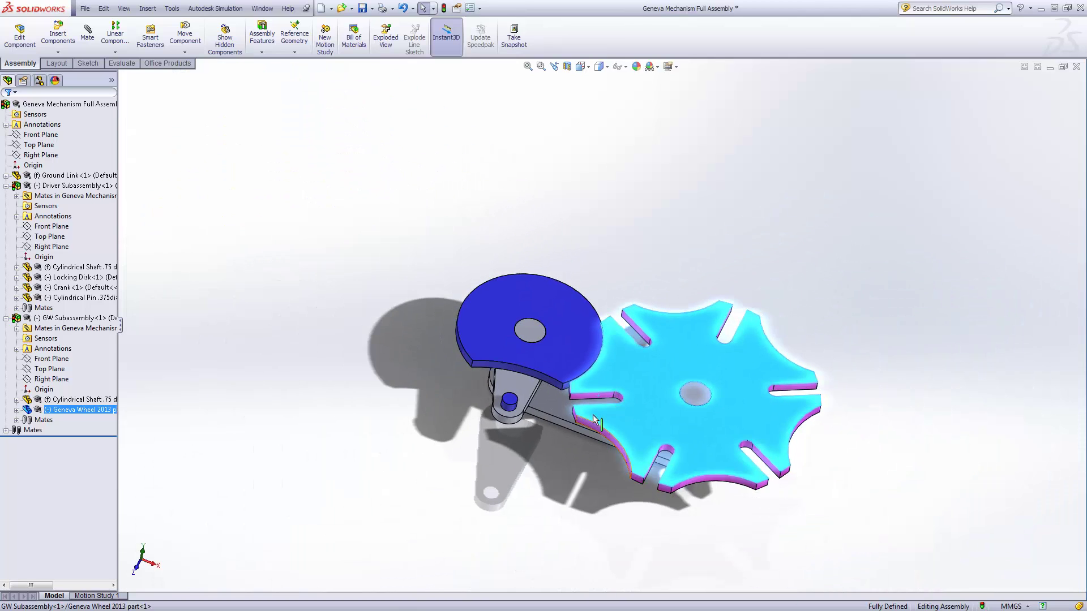
pyautogui.scroll(-5, 590, 436)
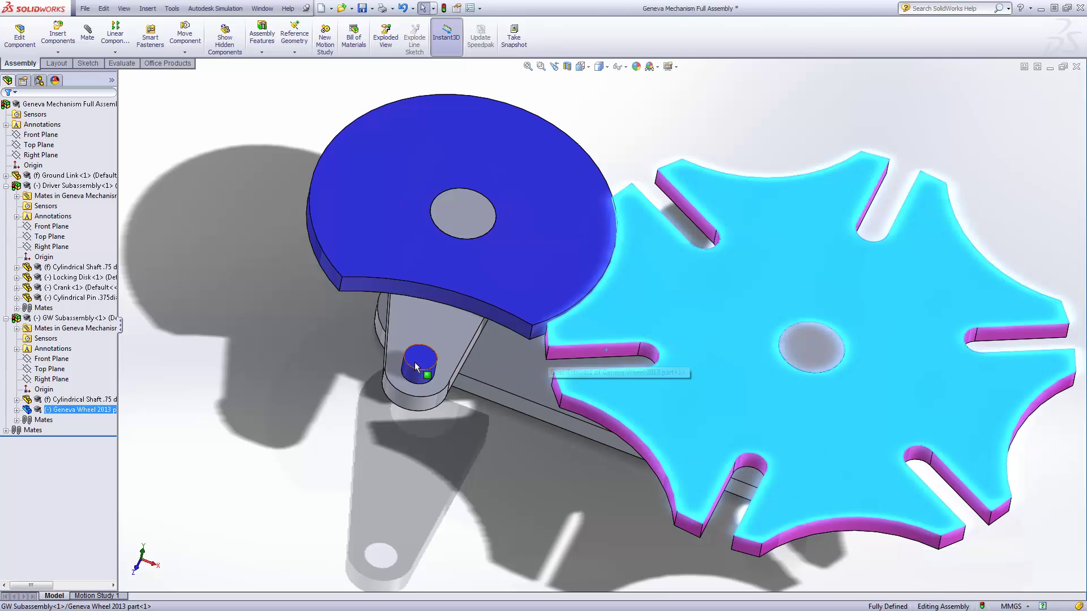
# Swing the crank pin into and back out of a wheel slot, then view Normal To the pin's face.
pyautogui.moveTo(417, 361); pyautogui.dragTo(548, 376)
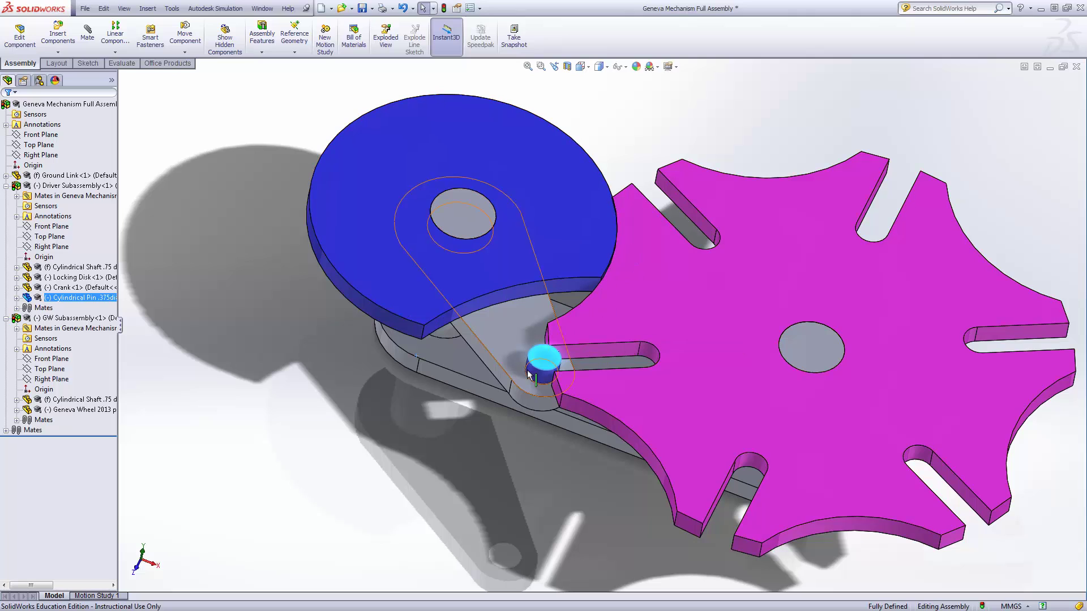
pyautogui.moveTo(542, 358)
pyautogui.mouseDown()
pyautogui.moveTo(474, 362)
pyautogui.moveTo(538, 362)
pyautogui.mouseUp()
pyautogui.scroll(-10, 570, 364)
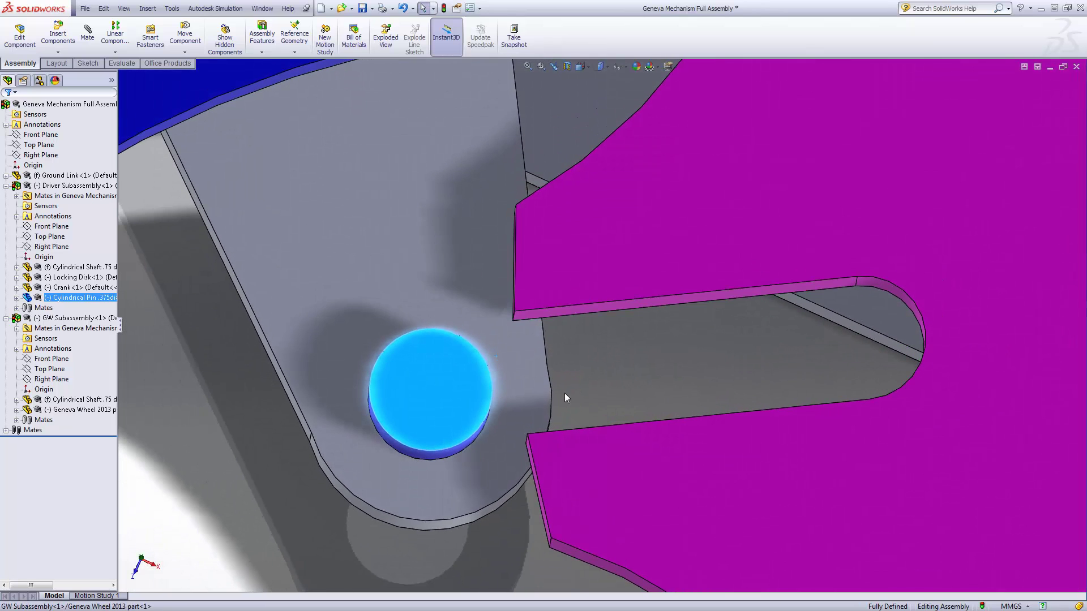
pyautogui.hotkey('ctrl', '8')
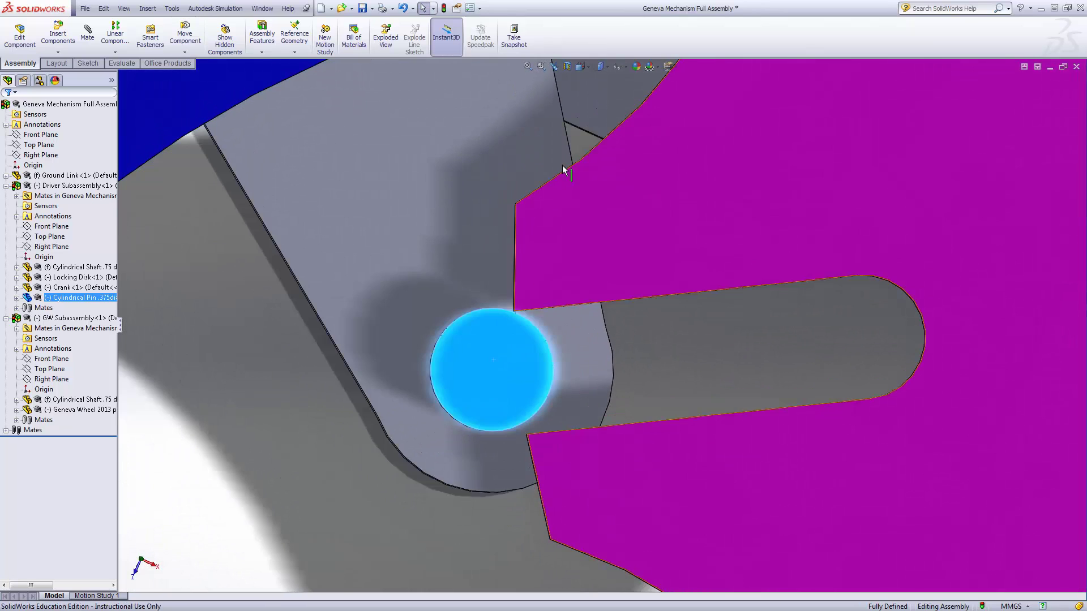
# Switch to Top view, zoom in, and rotate the Geneva wheel against the crank pin.
pyautogui.click(580, 66)
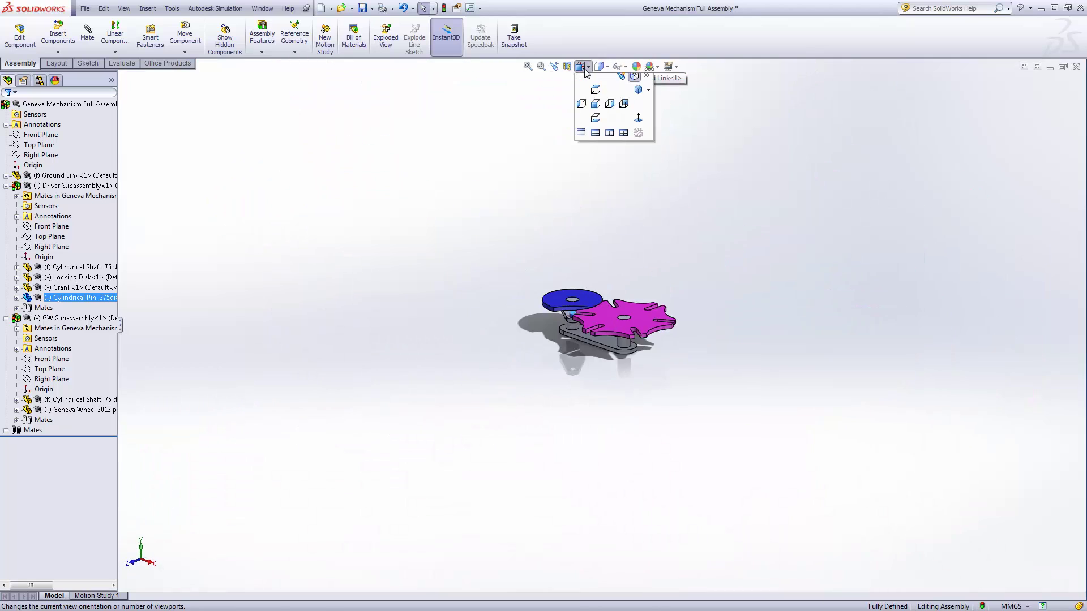
pyautogui.click(626, 215)
pyautogui.scroll(-5, 606, 243)
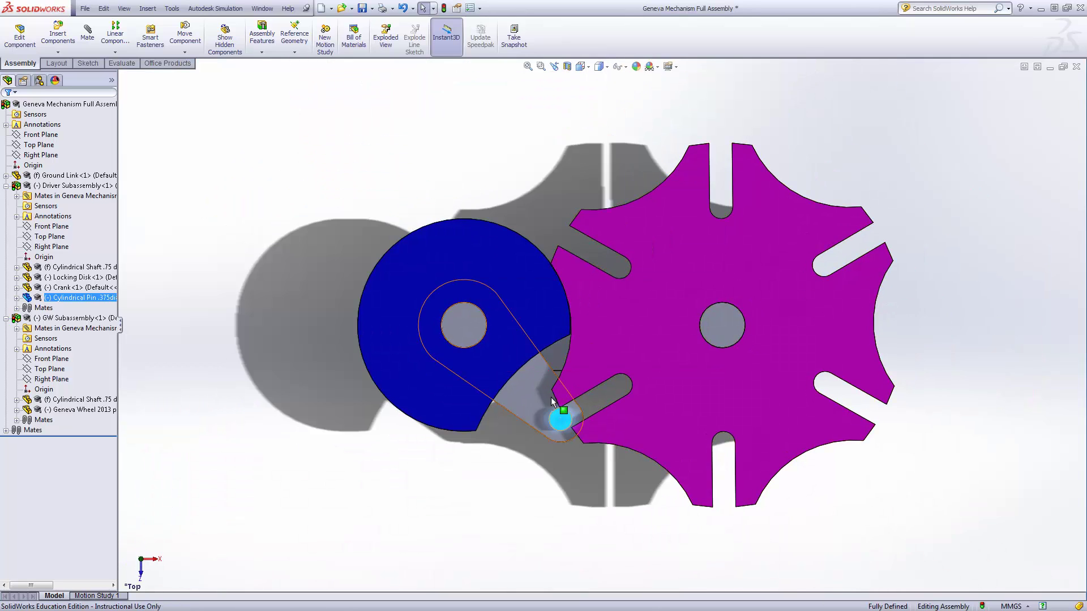
pyautogui.scroll(-5, 551, 396)
pyautogui.scroll(-5, 603, 304)
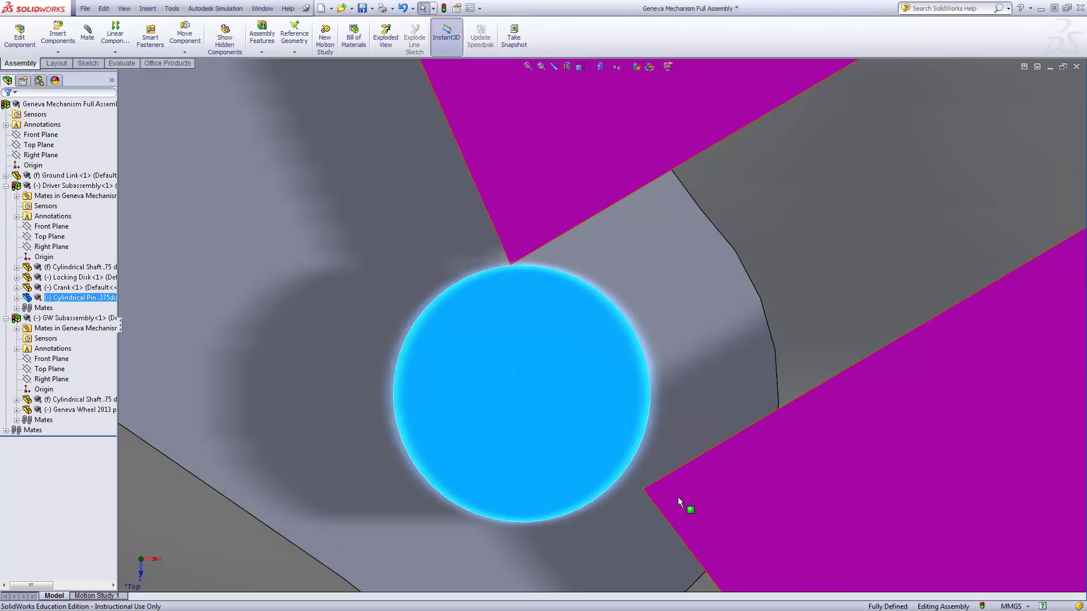
pyautogui.moveTo(682, 501); pyautogui.dragTo(525, 393)
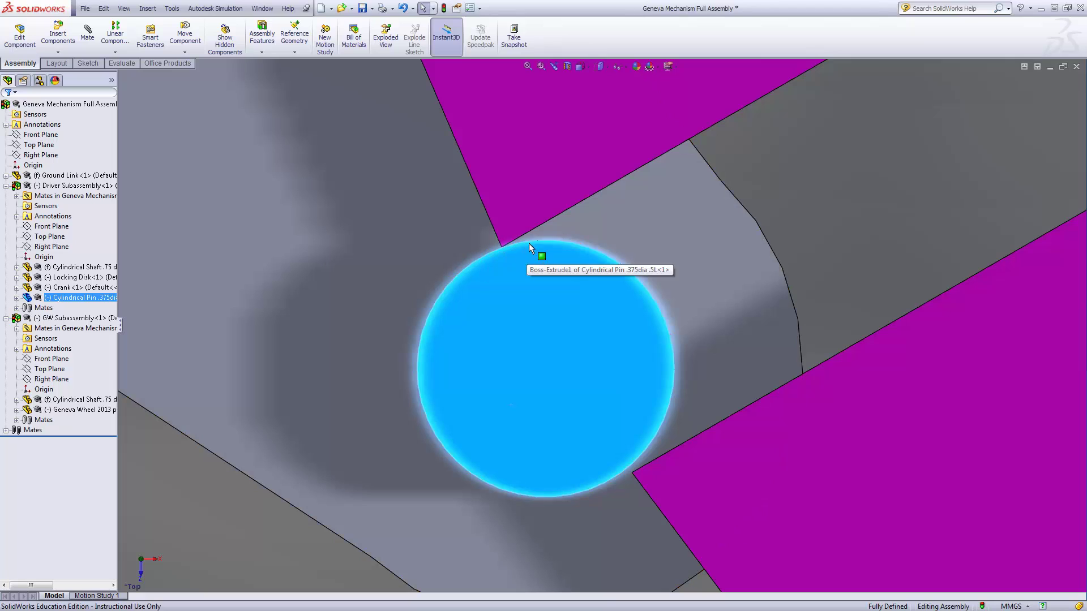
pyautogui.moveTo(515, 313)
pyautogui.mouseDown()
pyautogui.moveTo(529, 306)
pyautogui.moveTo(517, 315)
pyautogui.mouseUp()
# Zoom in and out on the locking disc and wheel boundary, finishing with the whole mechanism visible.
pyautogui.scroll(5, 596, 380)
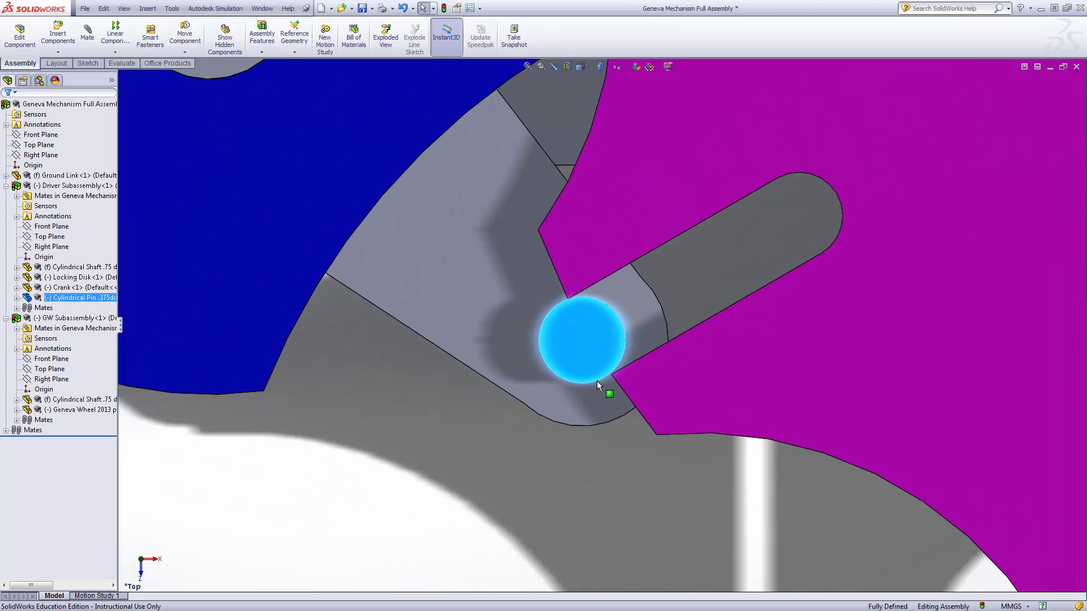
pyautogui.scroll(5, 597, 381)
pyautogui.scroll(-8, 603, 178)
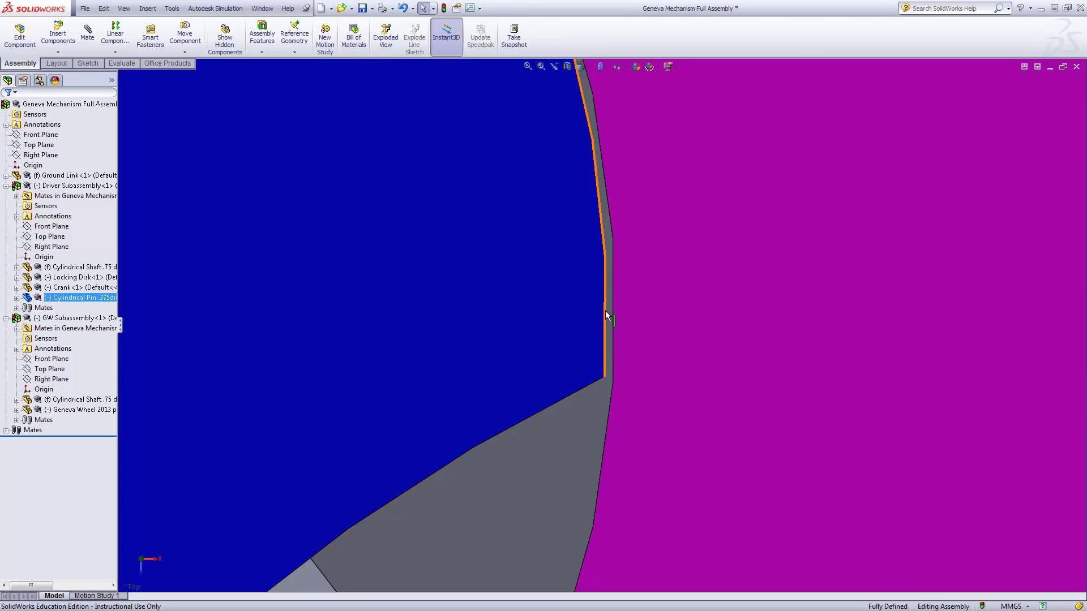
pyautogui.scroll(3, 569, 269)
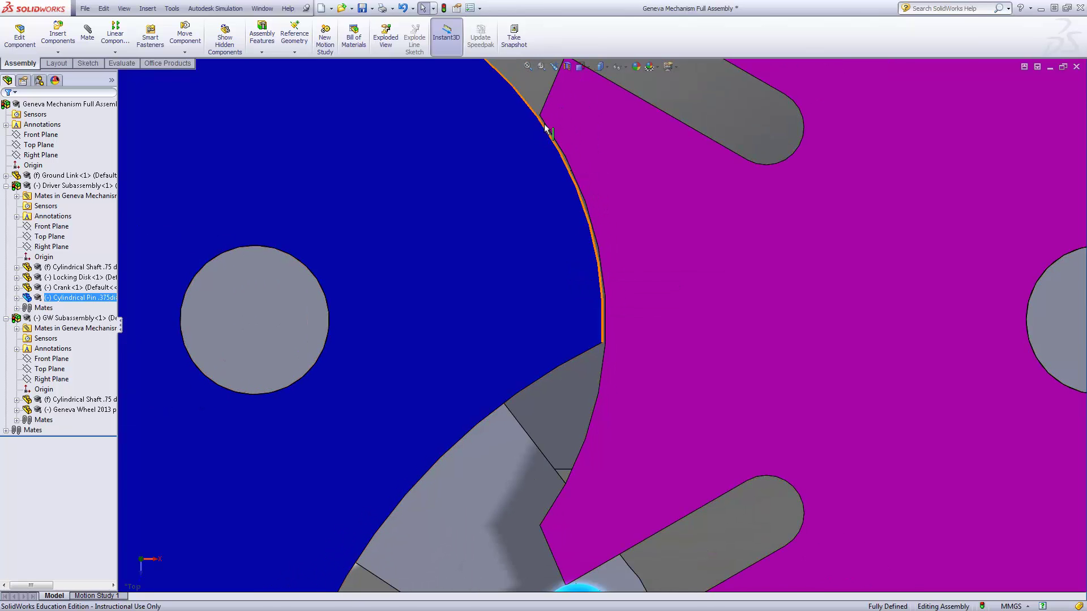
pyautogui.scroll(-3, 566, 165)
pyautogui.scroll(3, 589, 260)
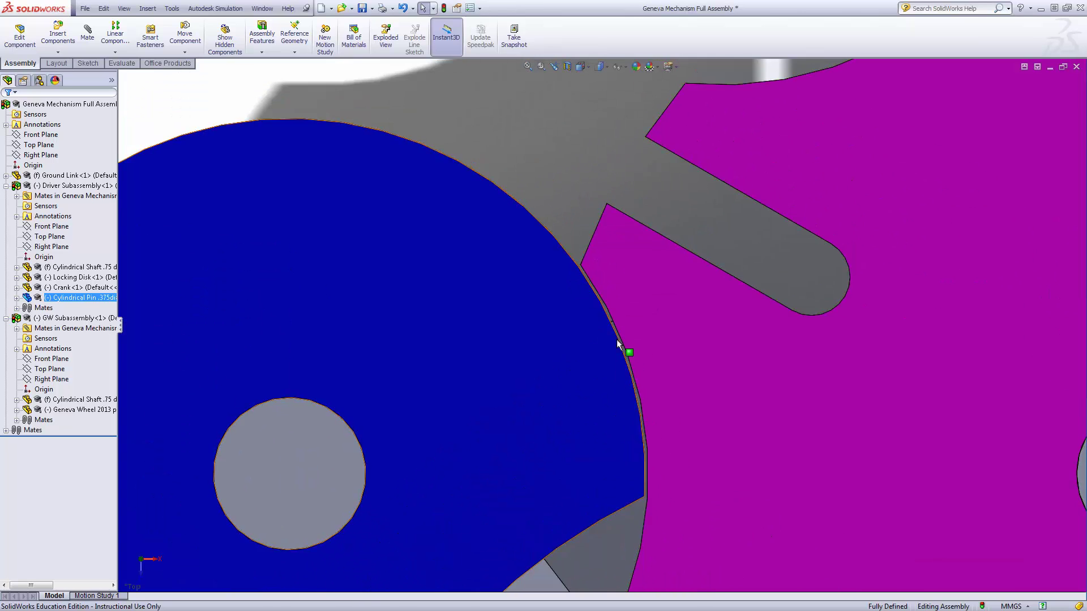
pyautogui.scroll(5, 674, 453)
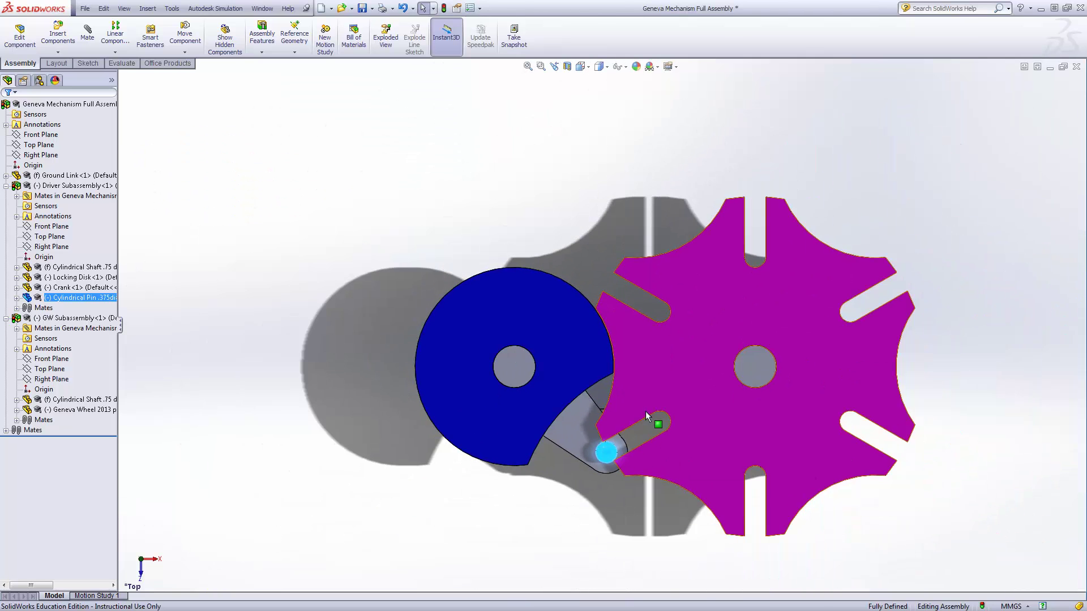
# Orbit from Top view to a tilted 3D view, clear the pin selection, and zoom in.
pyautogui.moveTo(675, 447); pyautogui.dragTo(702, 374, button='middle')
pyautogui.press('Escape')
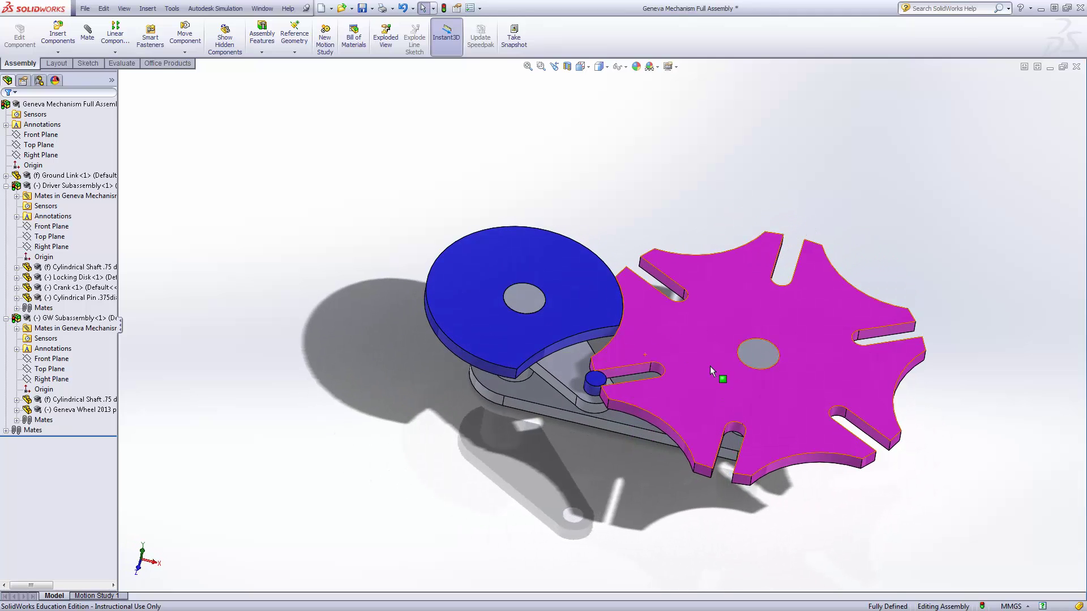
pyautogui.scroll(-2, 710, 366)
pyautogui.scroll(-1, 696, 369)
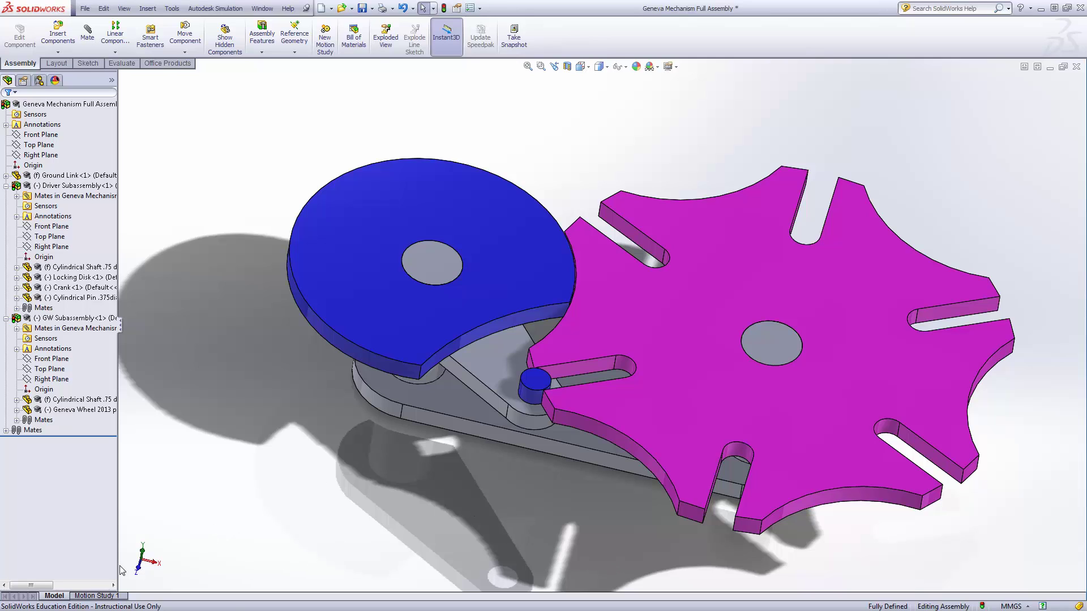
# Open the Motion Study 1 timeline, try renaming its tab, and expand the study type list.
pyautogui.click(98, 597)
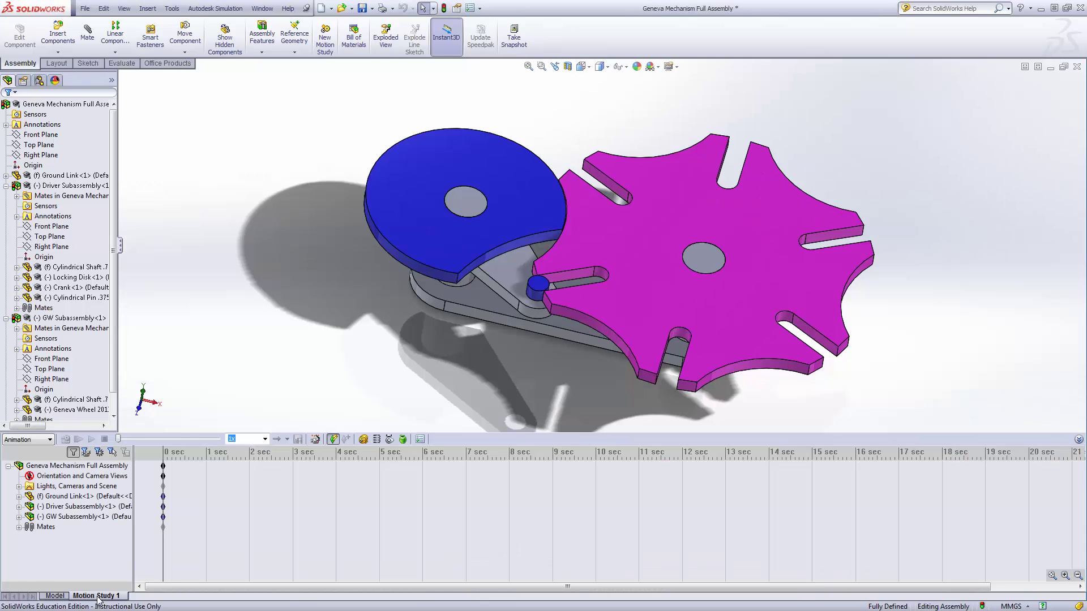
pyautogui.rightClick(99, 598)
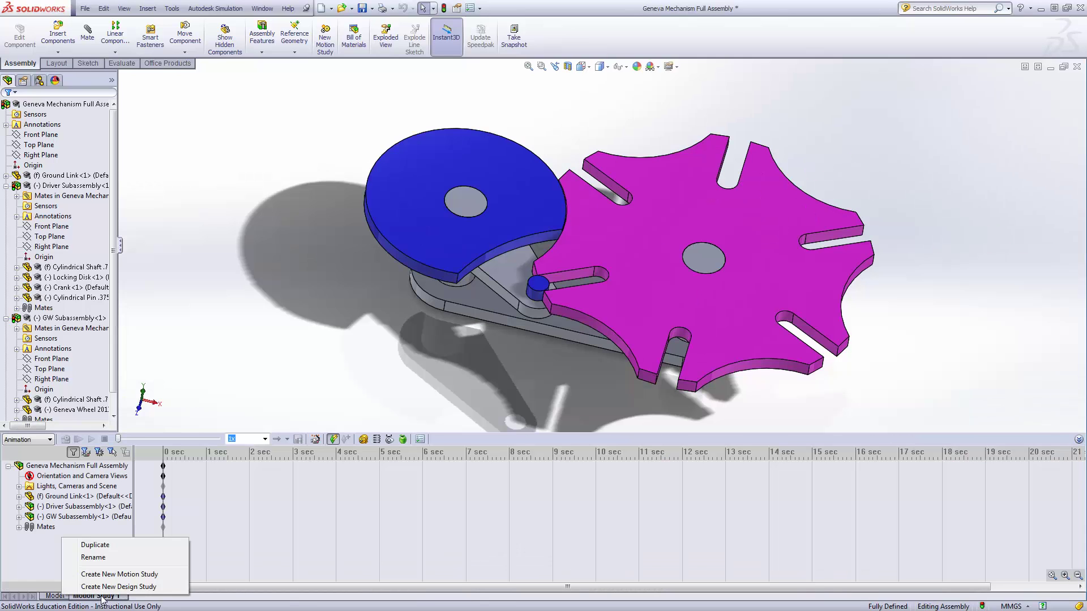
pyautogui.click(94, 558)
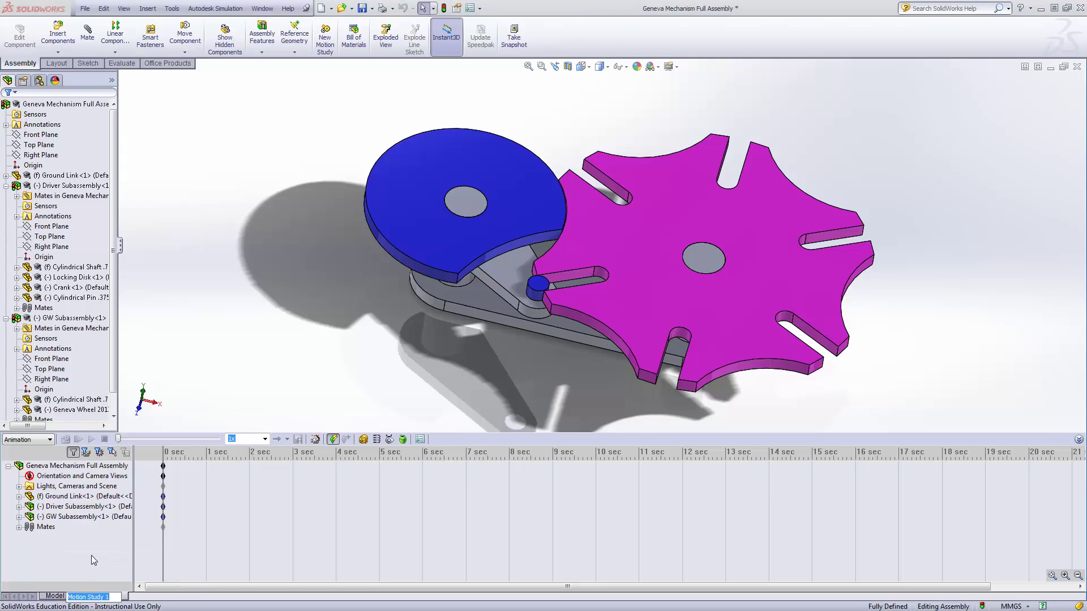
pyautogui.click(119, 596)
pyautogui.click(50, 441)
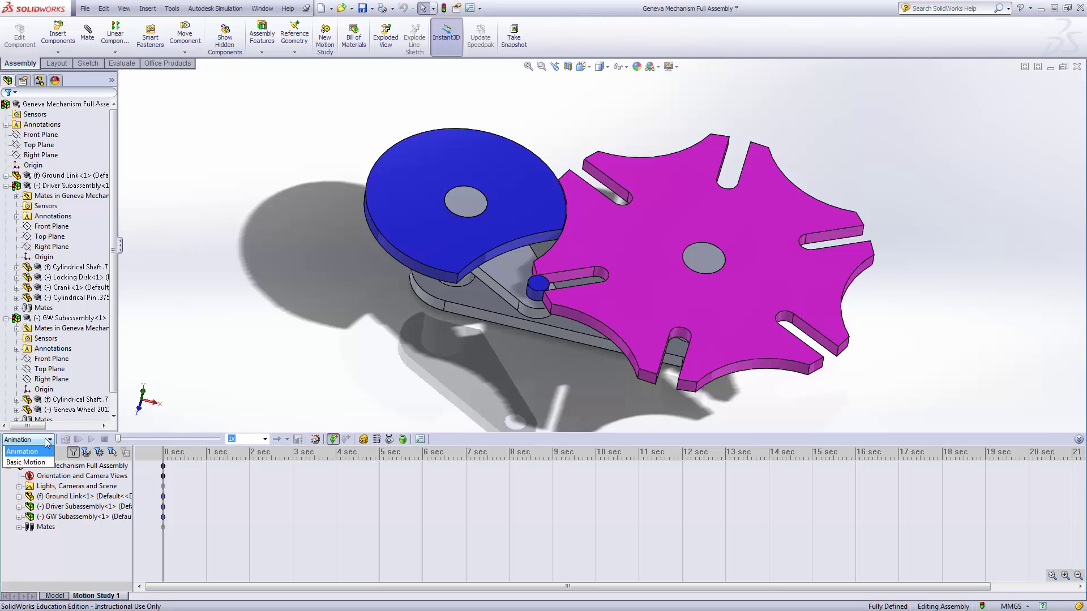
# Set Motion Study 1 to Basic Motion and lower Geometry Accuracy to 5 in its properties.
pyautogui.click(27, 463)
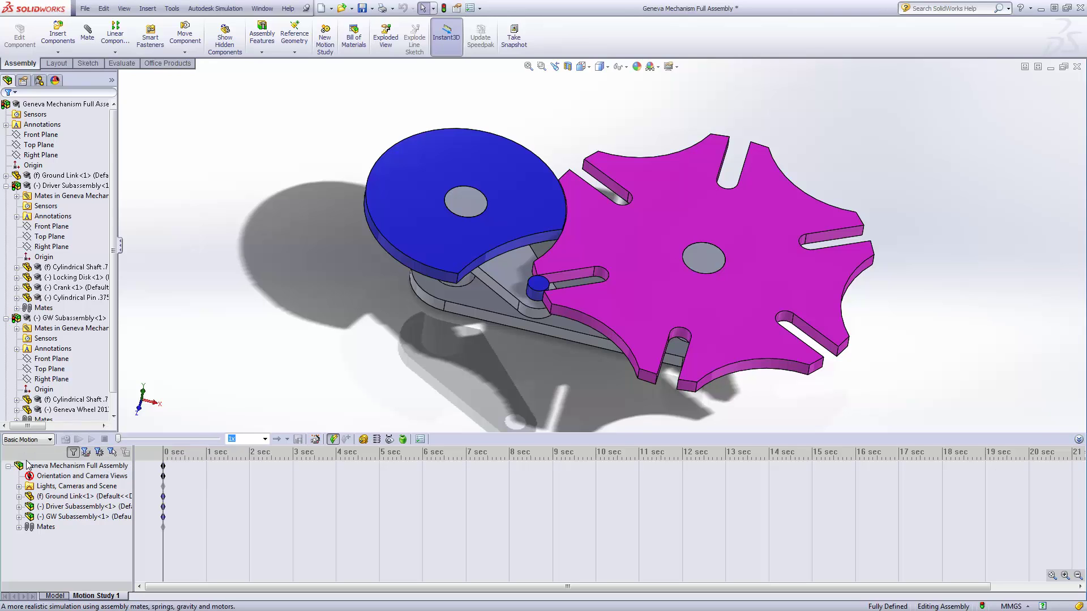
pyautogui.click(59, 465)
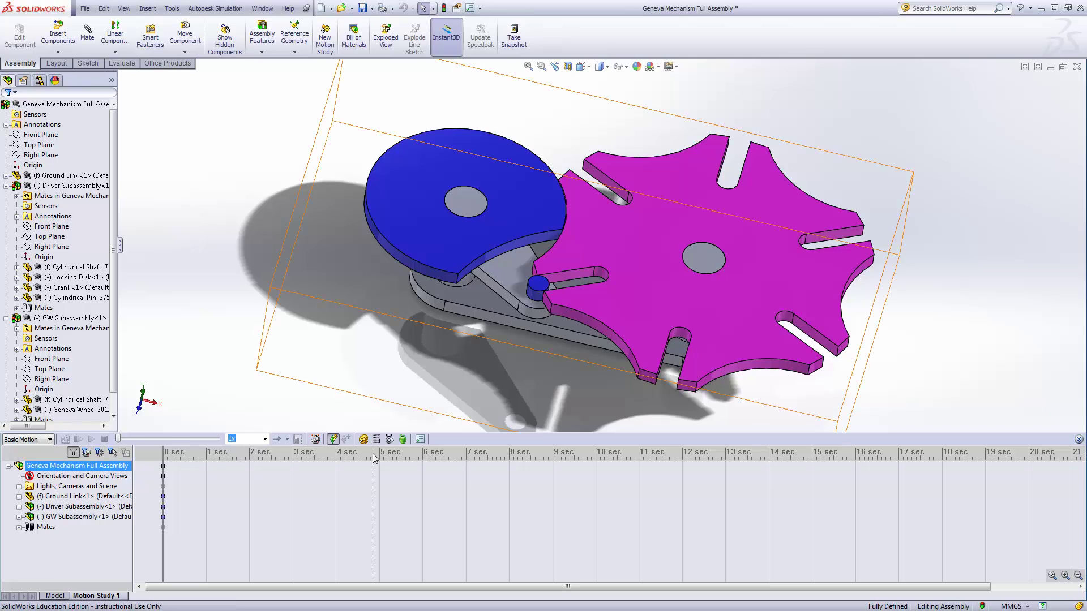
pyautogui.click(420, 440)
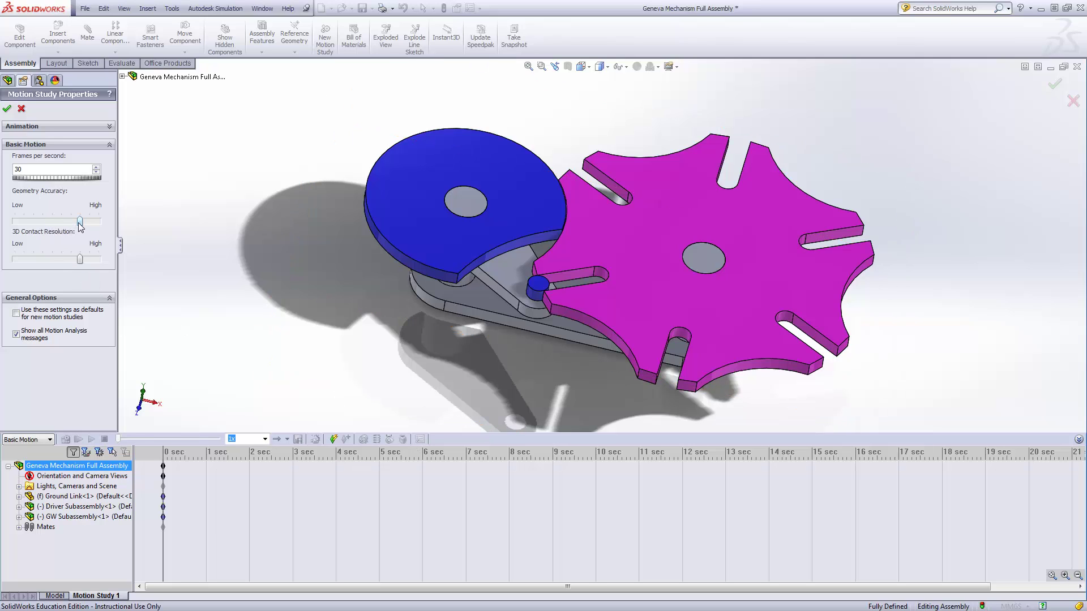
pyautogui.moveTo(78, 224); pyautogui.dragTo(49, 227)
pyautogui.moveTo(80, 260); pyautogui.dragTo(80, 262)
pyautogui.moveTo(78, 264); pyautogui.dragTo(77, 264)
pyautogui.click(7, 109)
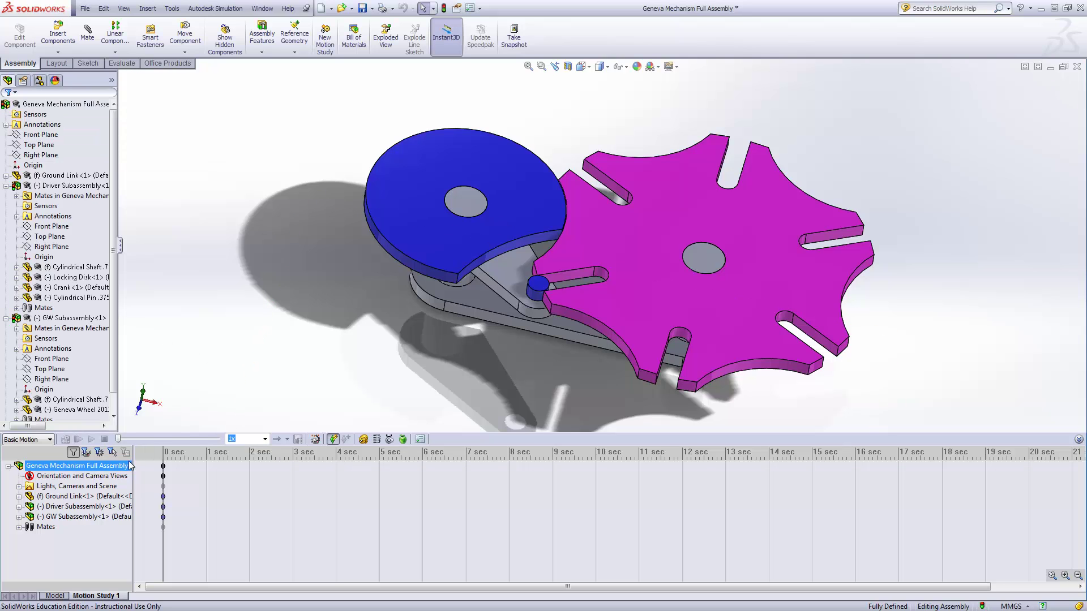
pyautogui.click(297, 467)
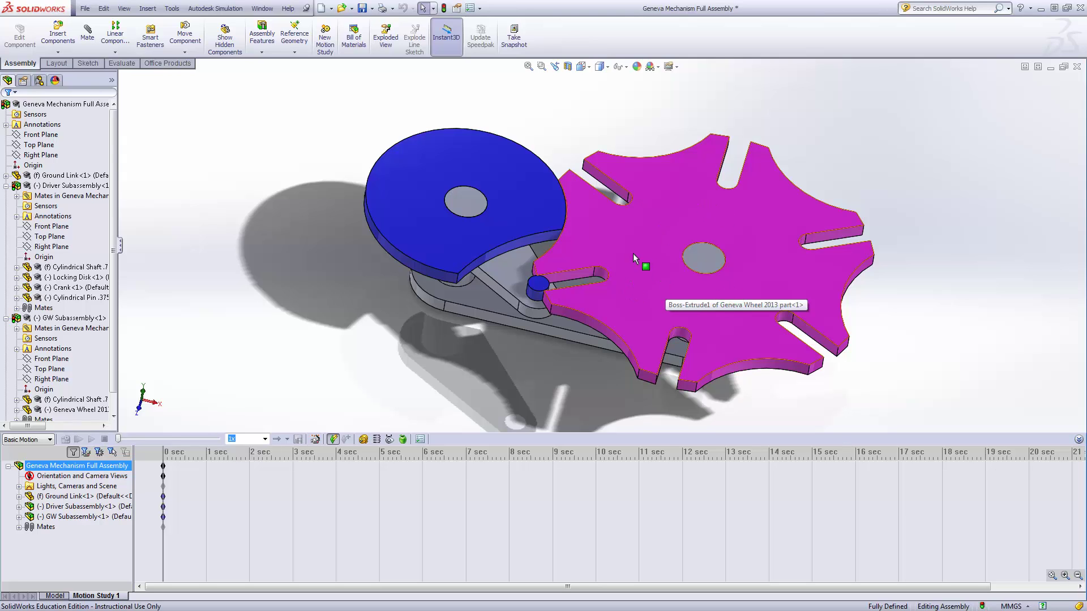
# Add a reversed, constant-speed 20 RPM rotary motor on the driver shaft's cylindrical face.
pyautogui.click(364, 439)
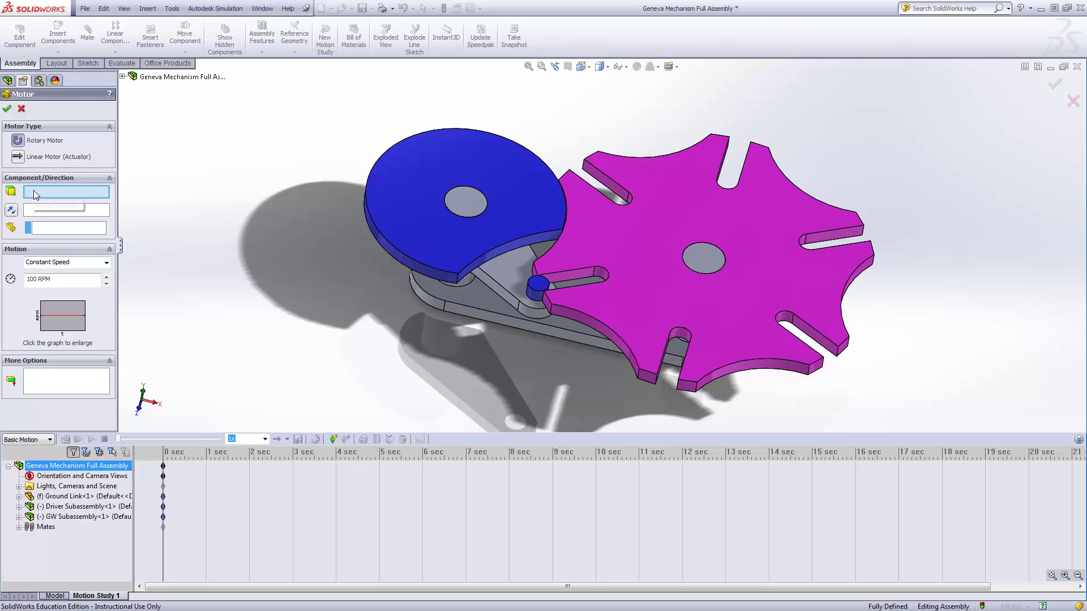
pyautogui.click(462, 279)
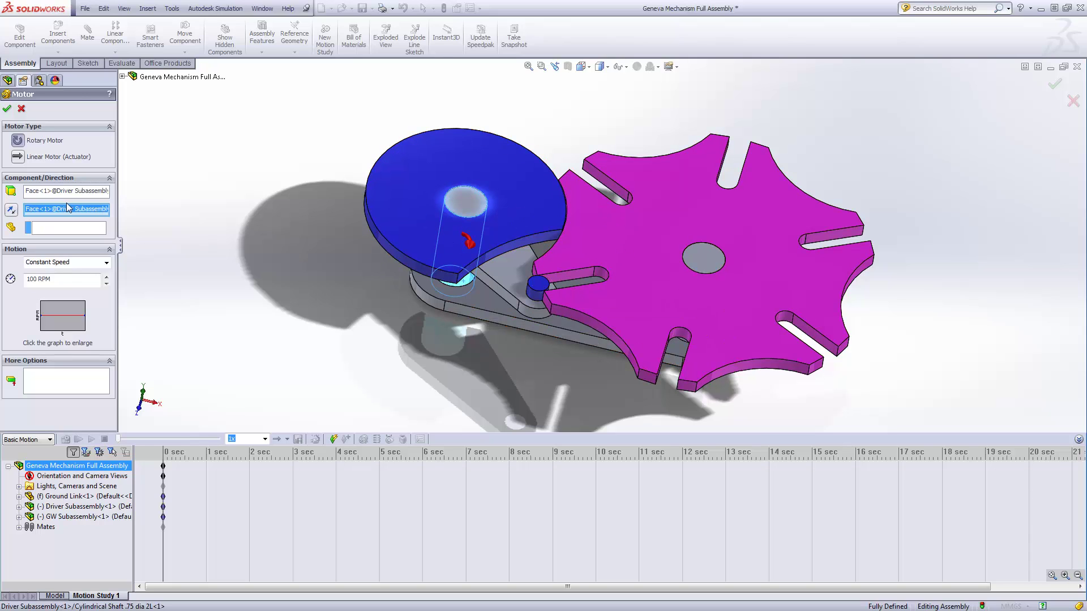
pyautogui.click(12, 210)
pyautogui.click(106, 263)
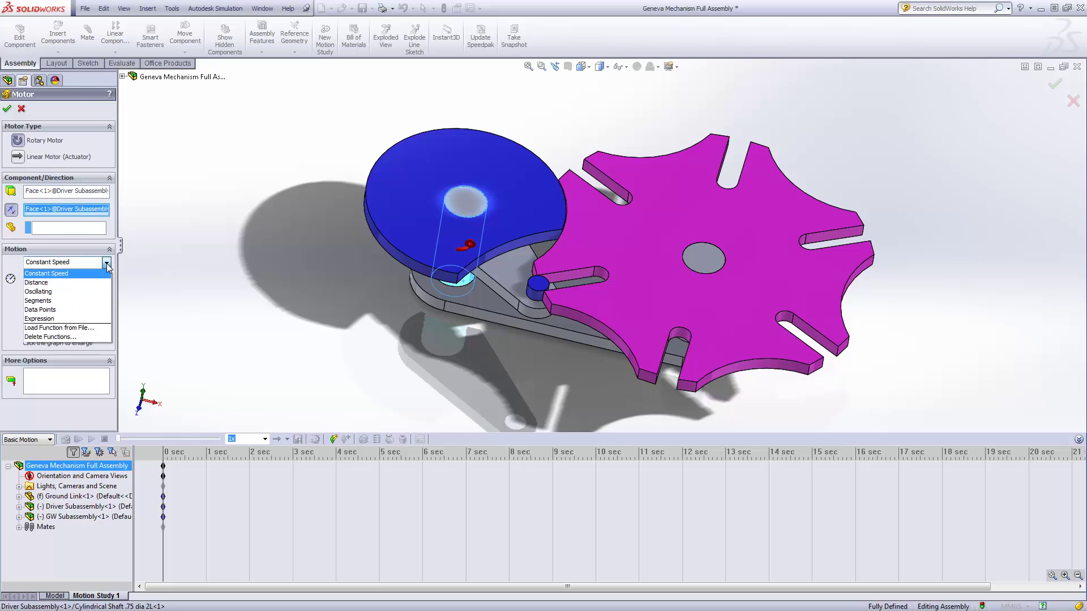
pyautogui.click(106, 263)
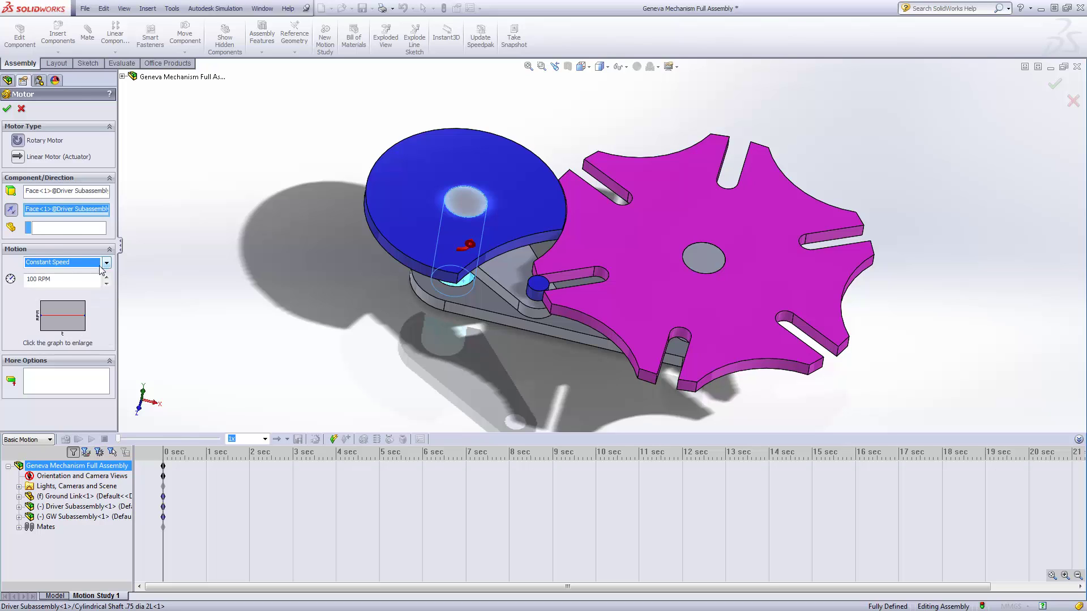
pyautogui.click(61, 282)
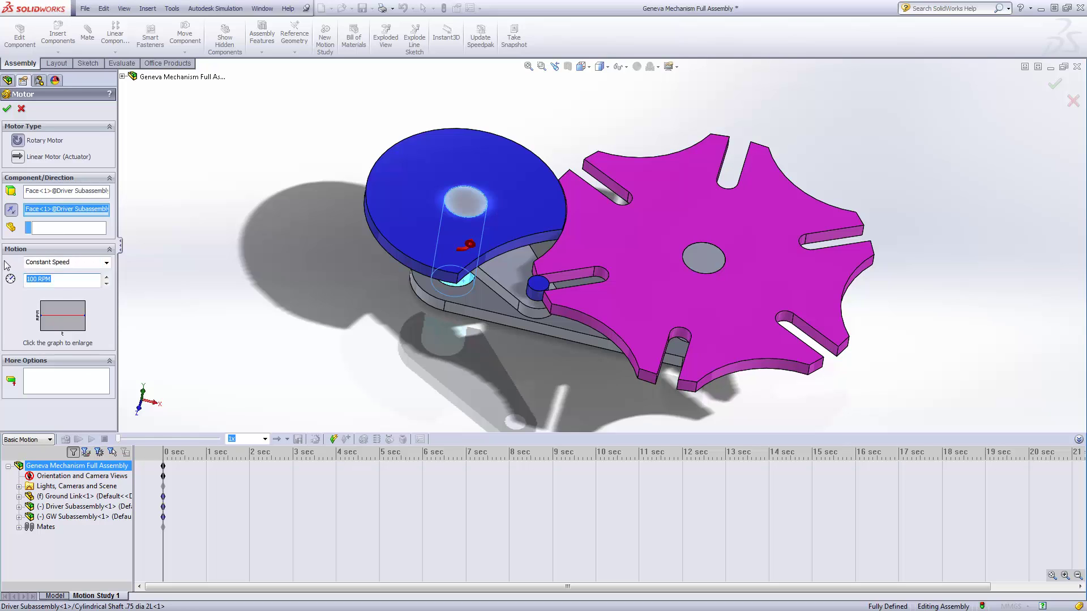
pyautogui.write('20')
pyautogui.press('Return')
pyautogui.click(7, 109)
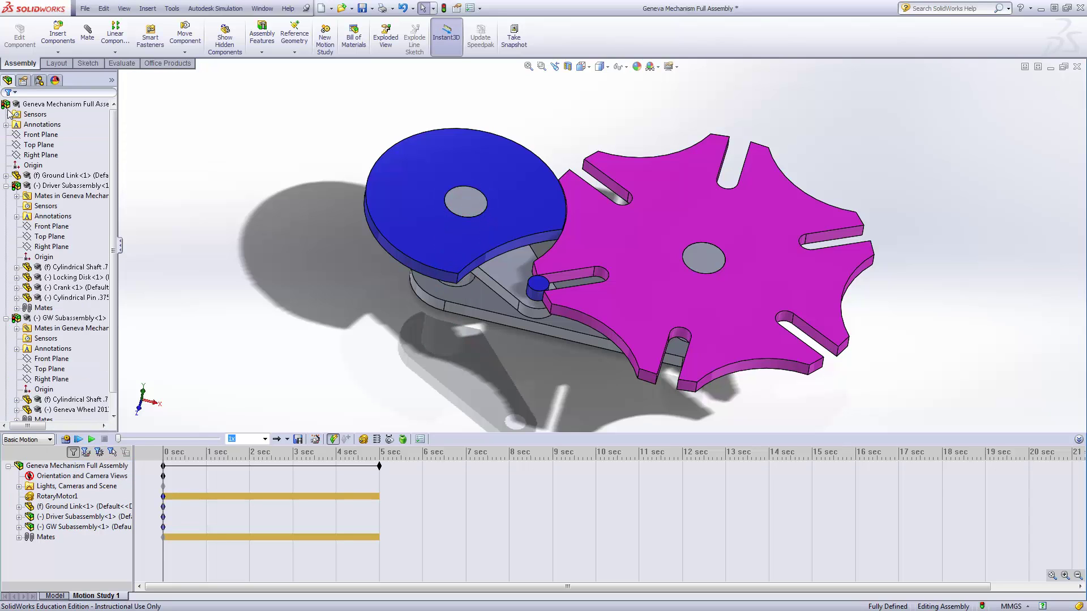
# Calculate the 5-second Basic Motion study so the motor swings the driver crank around.
pyautogui.click(68, 196)
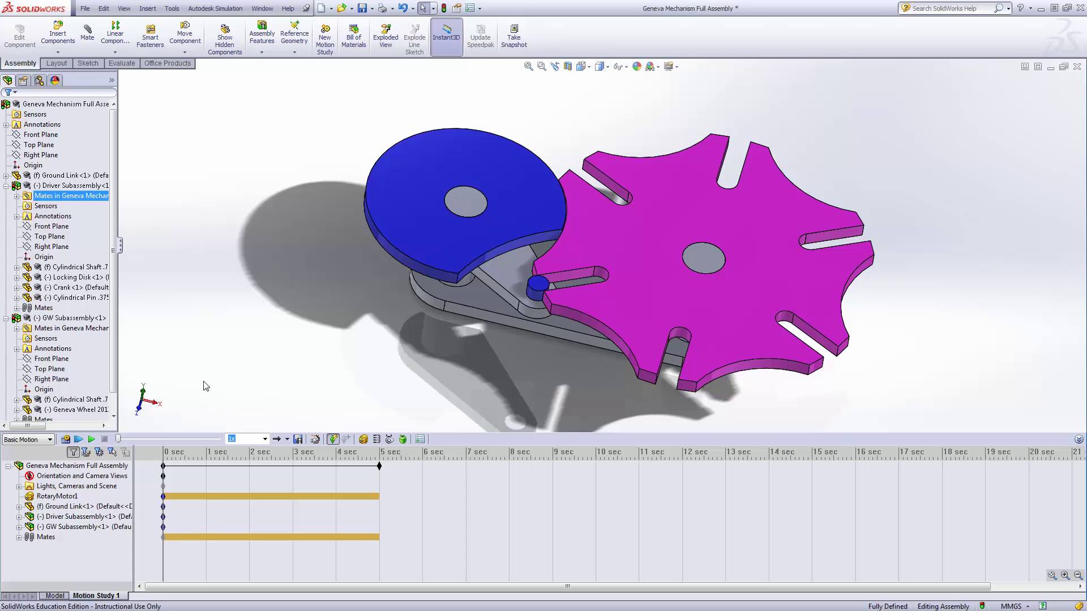
pyautogui.click(66, 441)
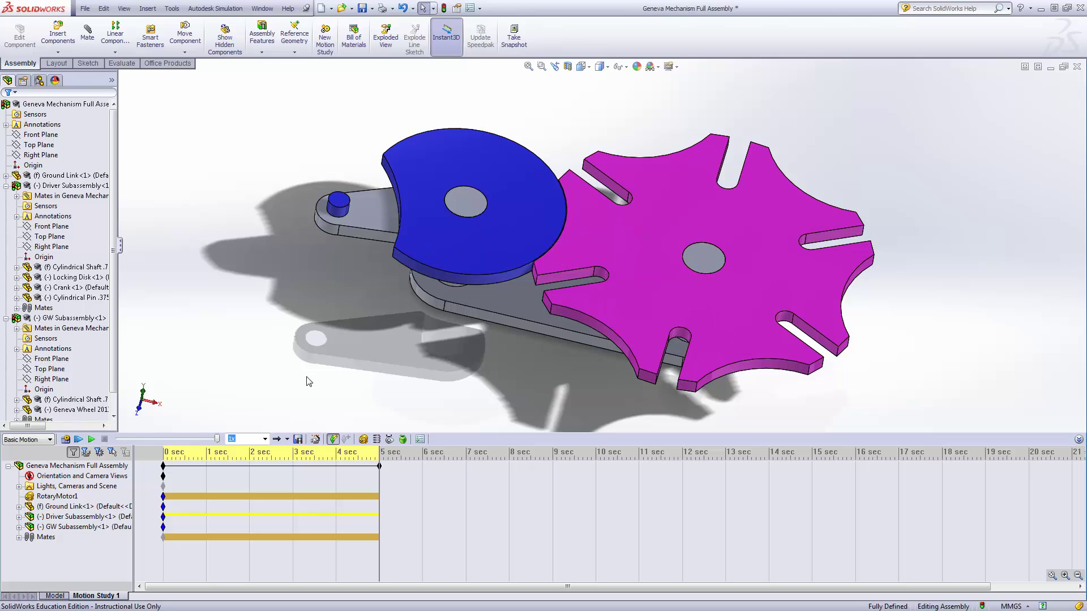
# Drag the study's end key from 5 to 12 seconds and recalculate the motion.
pyautogui.click(381, 467)
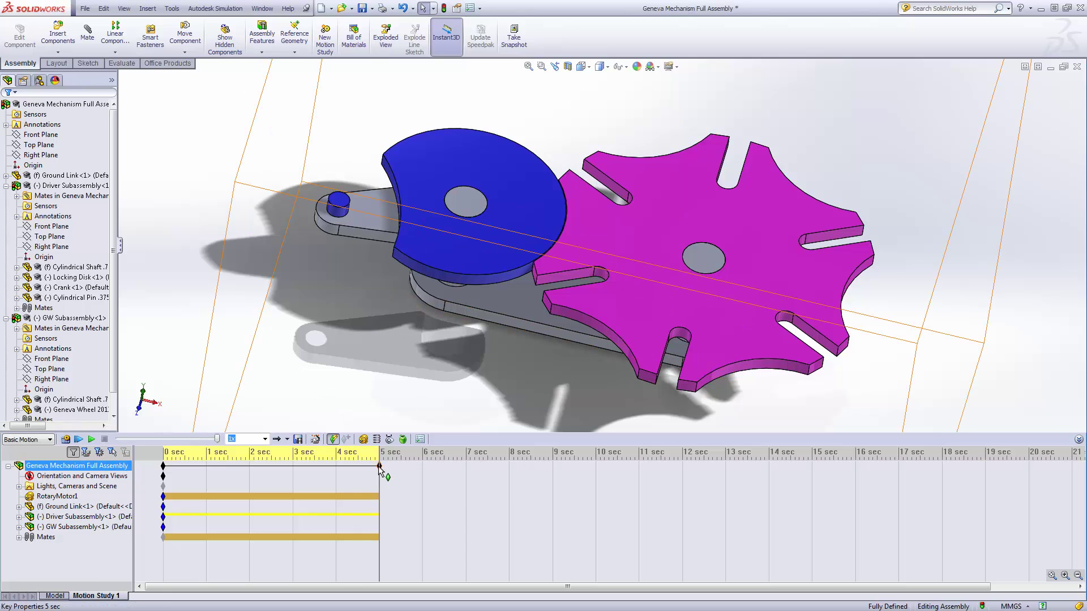
pyautogui.moveTo(383, 467); pyautogui.dragTo(399, 467)
pyautogui.moveTo(472, 479); pyautogui.dragTo(682, 497)
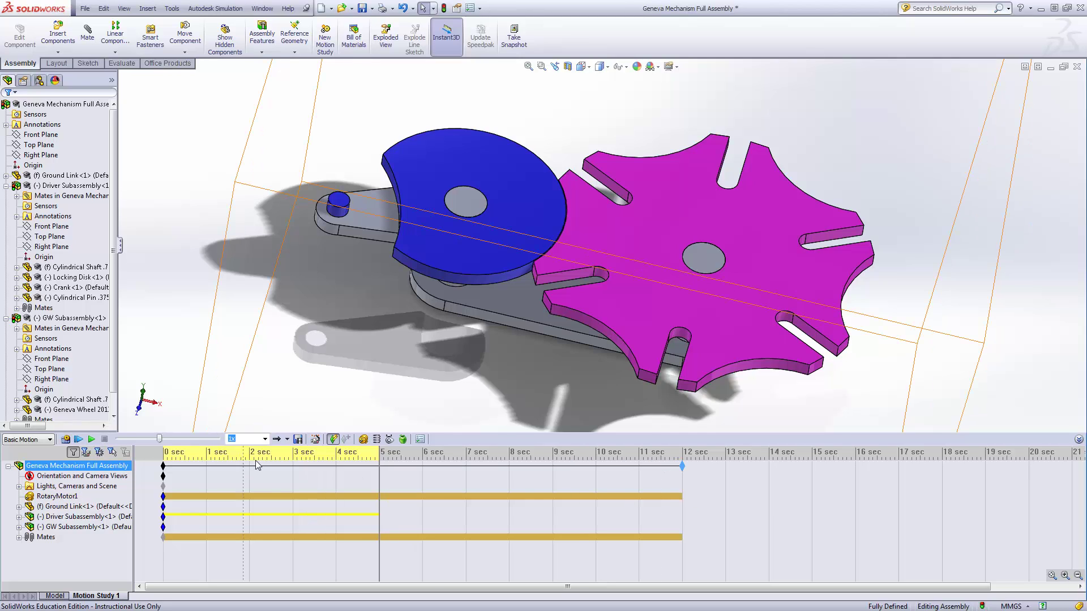
pyautogui.click(66, 439)
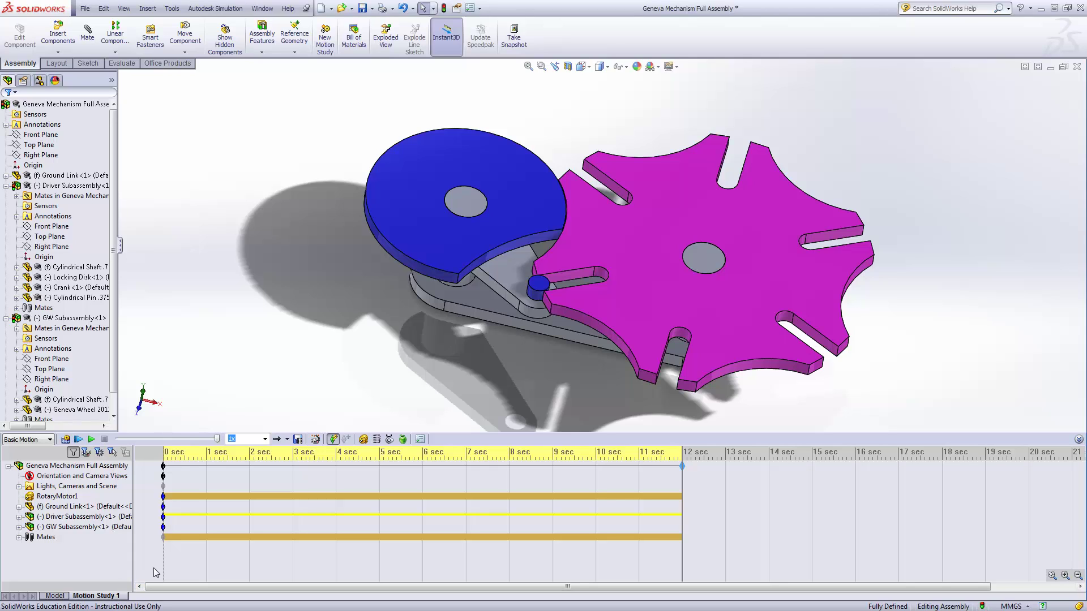
pyautogui.click(172, 566)
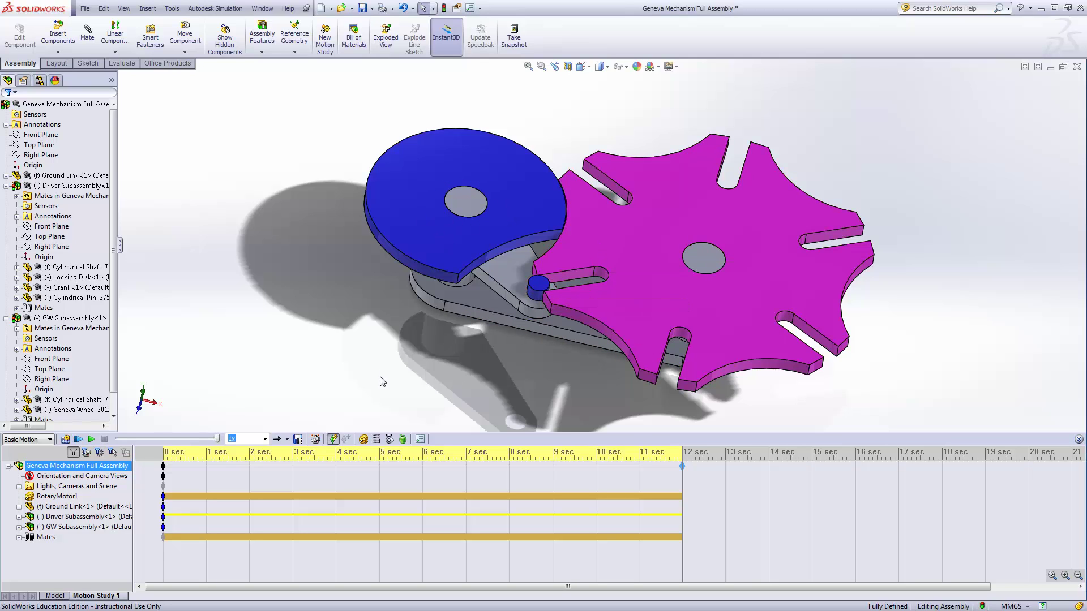
# Create Solid Body Contact1 with the driver's pin and the Geneva wheel as the solid bodies.
pyautogui.click(390, 441)
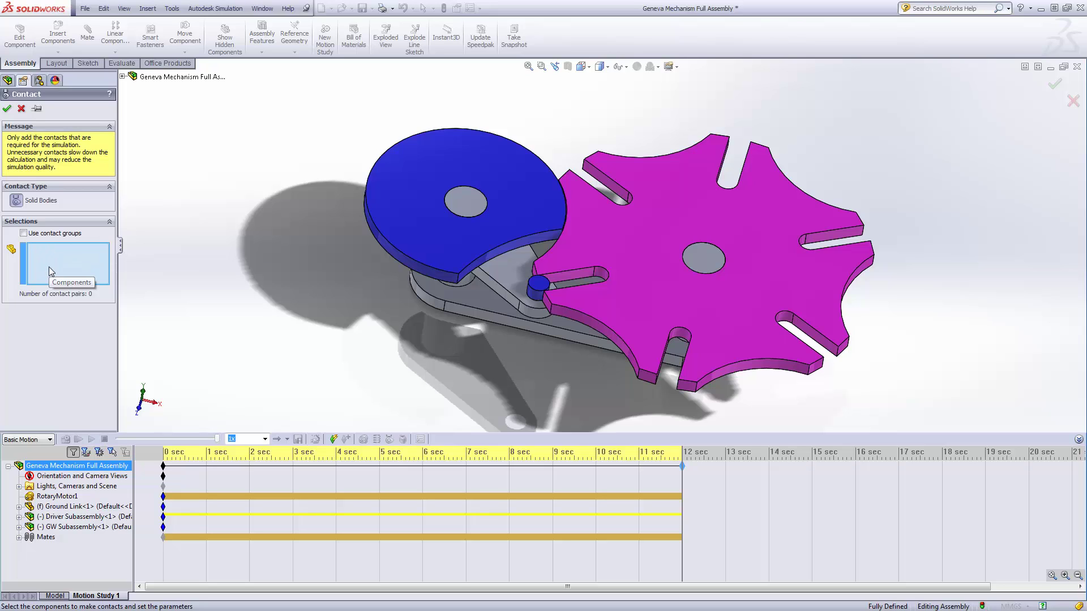
pyautogui.click(539, 285)
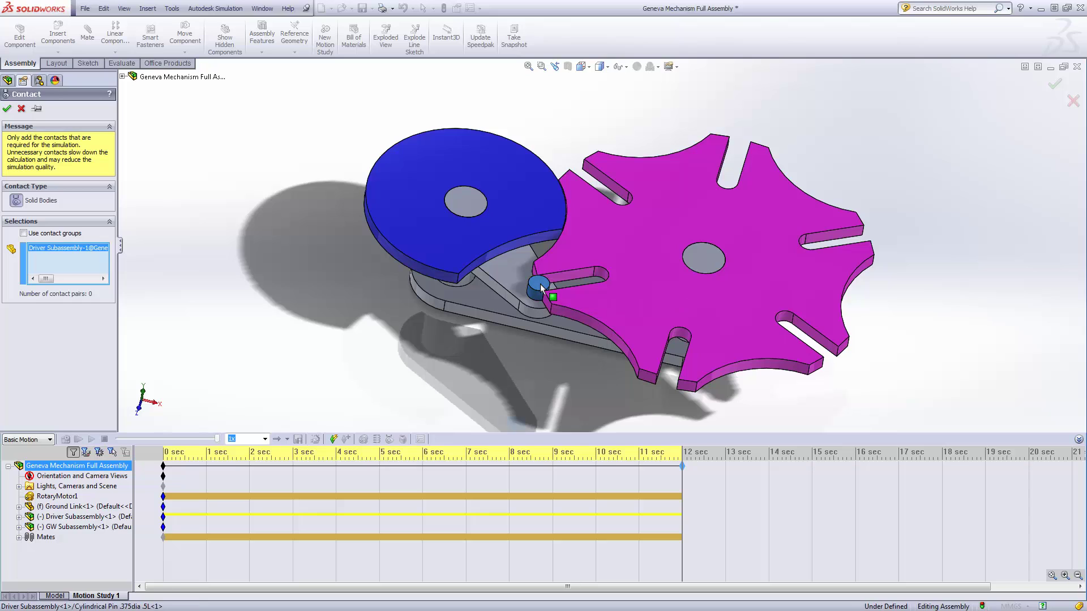
pyautogui.click(603, 235)
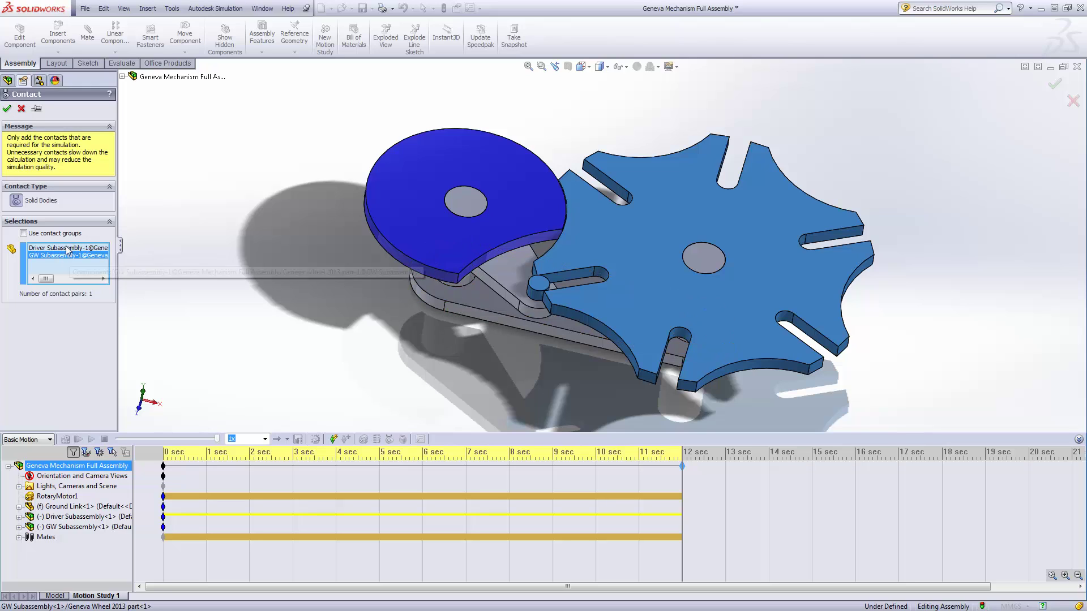
pyautogui.click(6, 109)
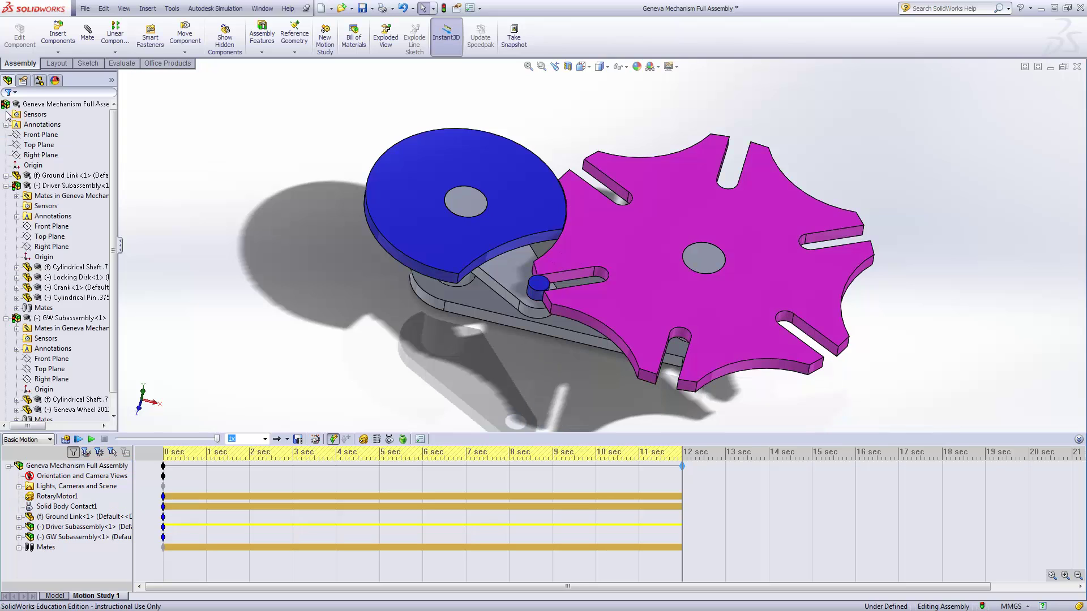
# Recalculate the 12-second study so the crank pin engages a wheel slot.
pyautogui.click(66, 441)
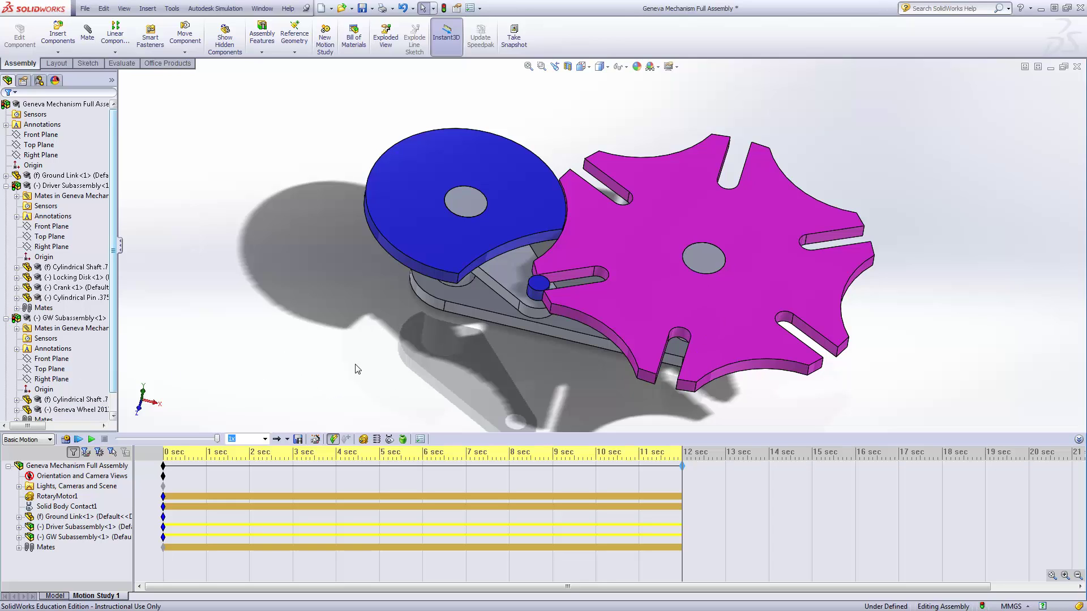
# Edit Solid Body Contact1 to add the locking disk, giving three bodies and 3 contact pairs.
pyautogui.click(340, 463)
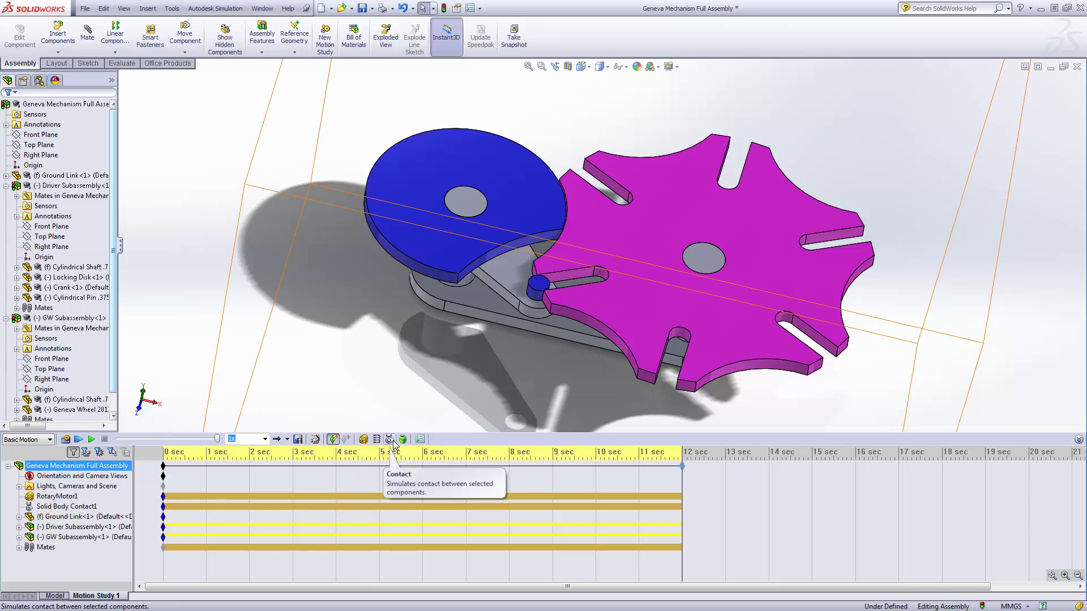
pyautogui.click(340, 376)
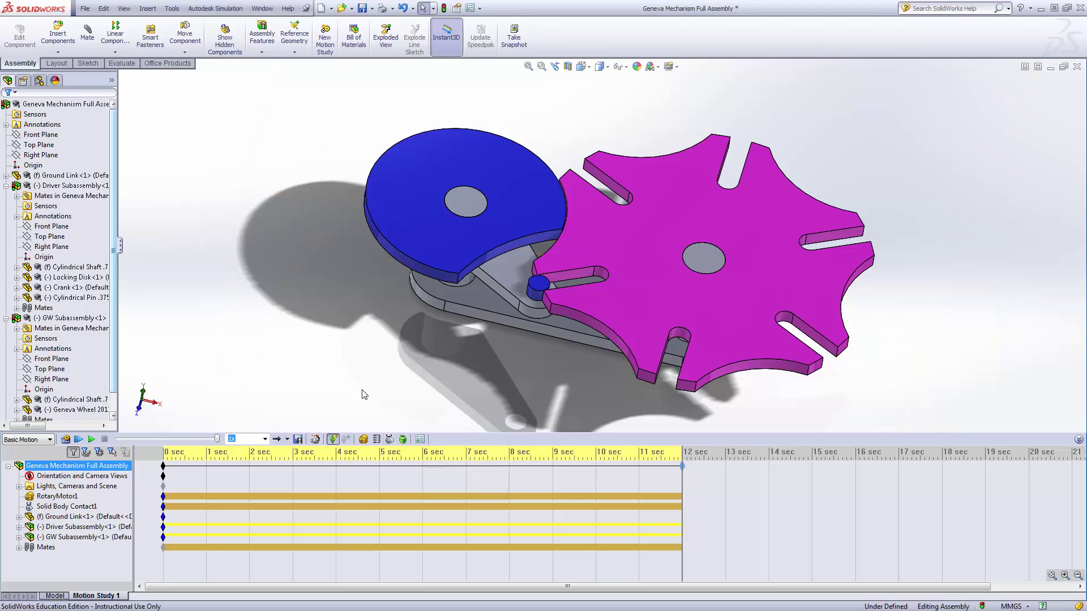
pyautogui.click(95, 507)
pyautogui.rightClick(88, 508)
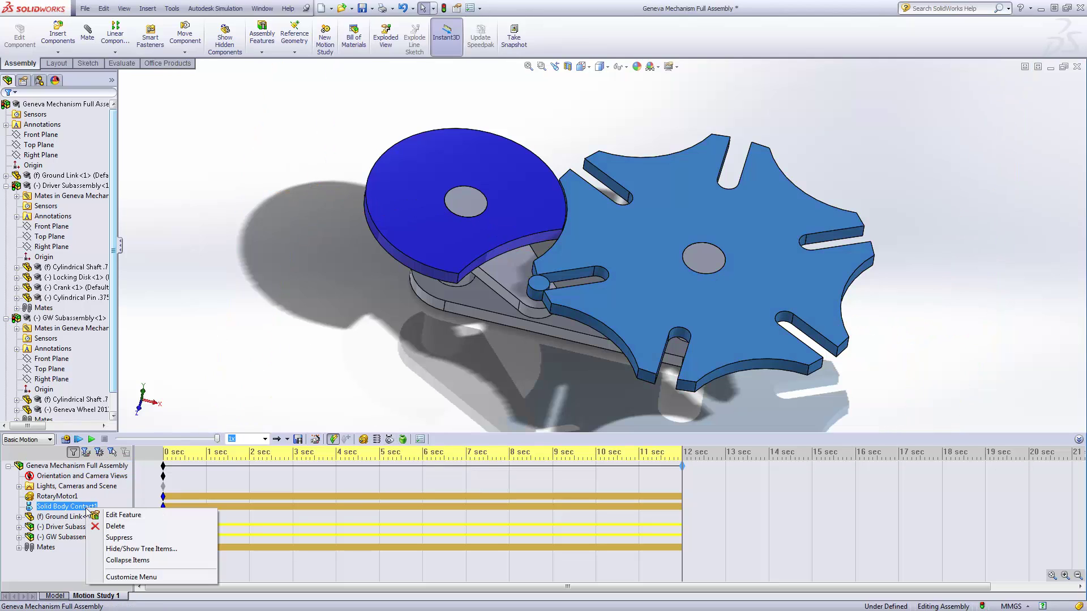
pyautogui.click(131, 514)
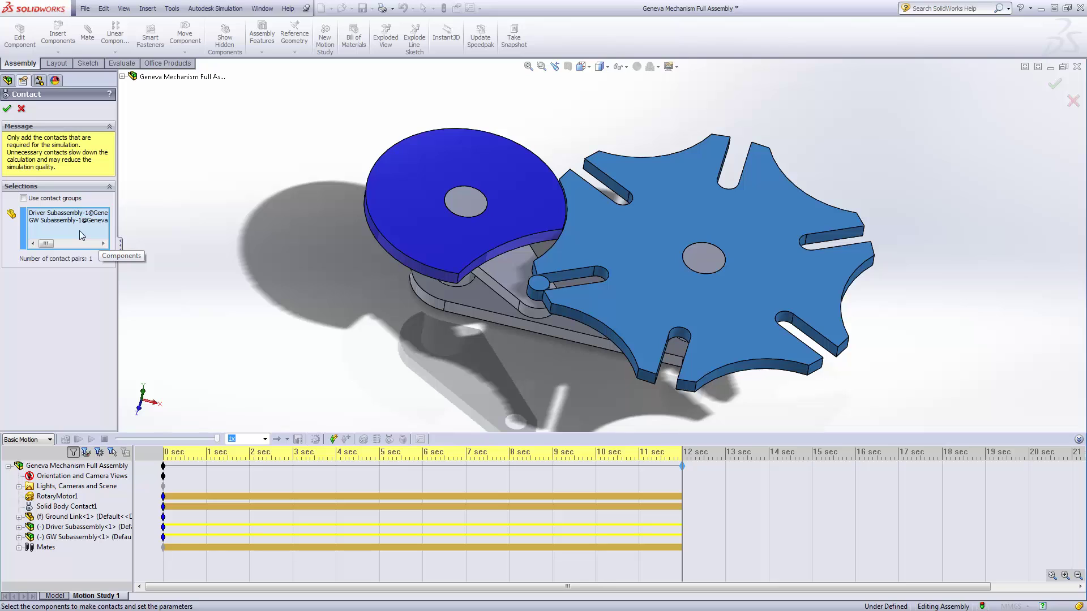
pyautogui.click(515, 199)
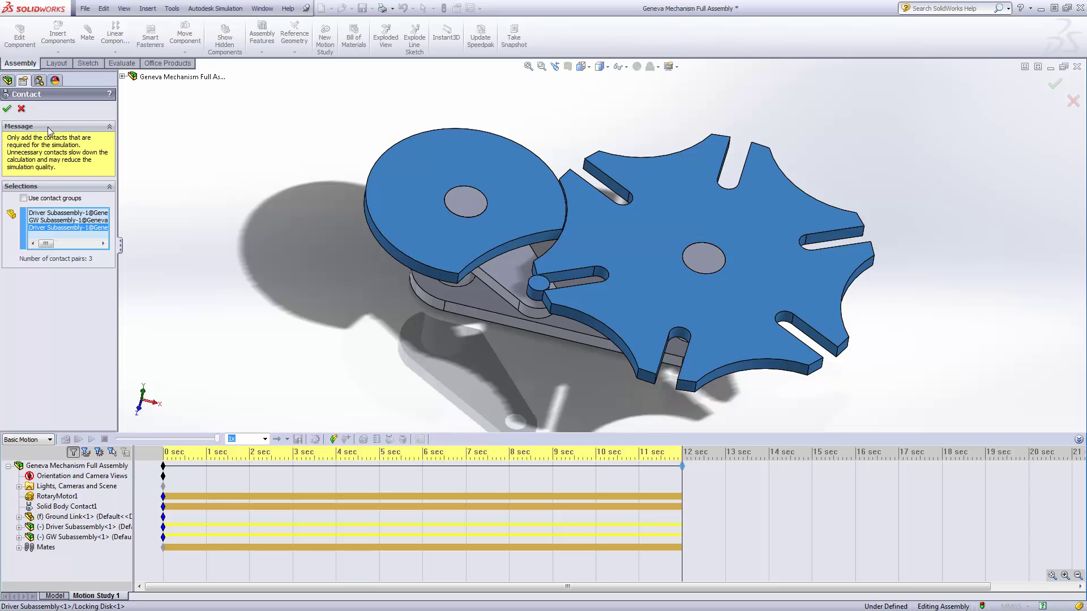
# Confirm the three-pair contact and recalculate the 12-second motion study.
pyautogui.click(8, 110)
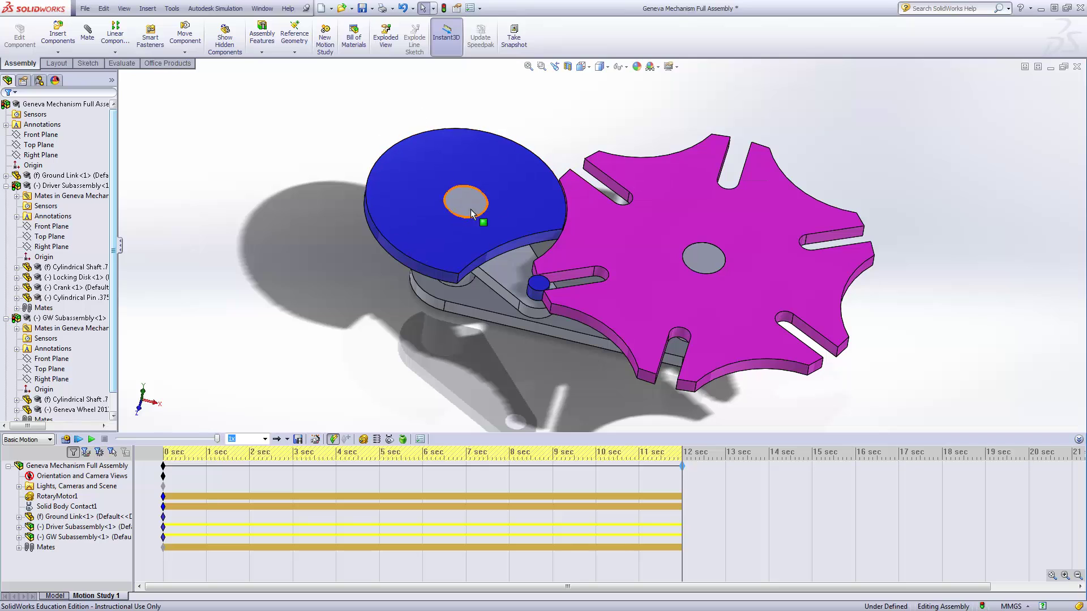
pyautogui.click(67, 441)
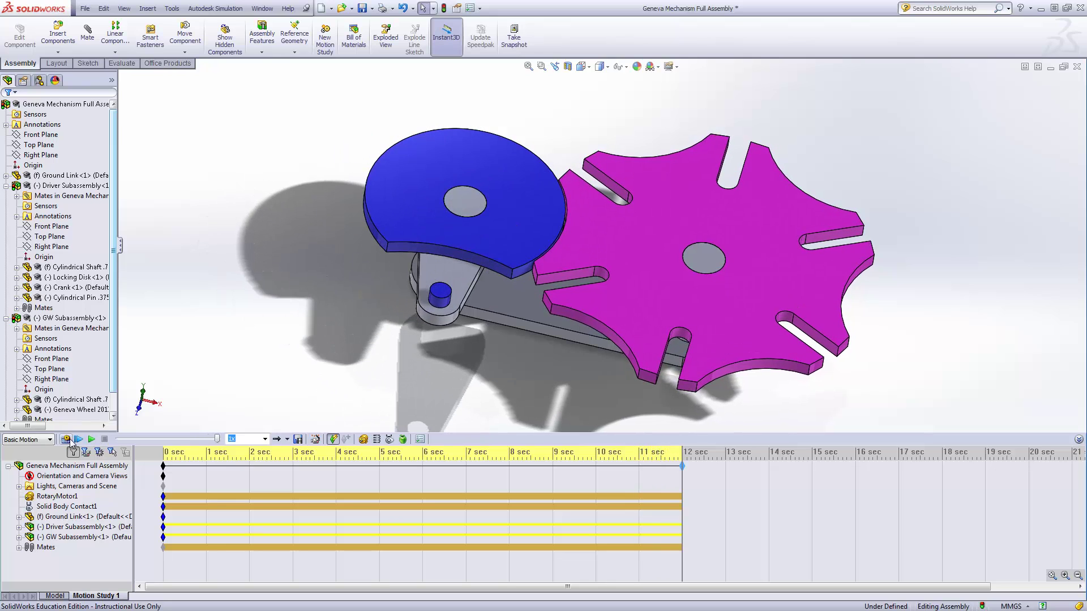
pyautogui.click(79, 410)
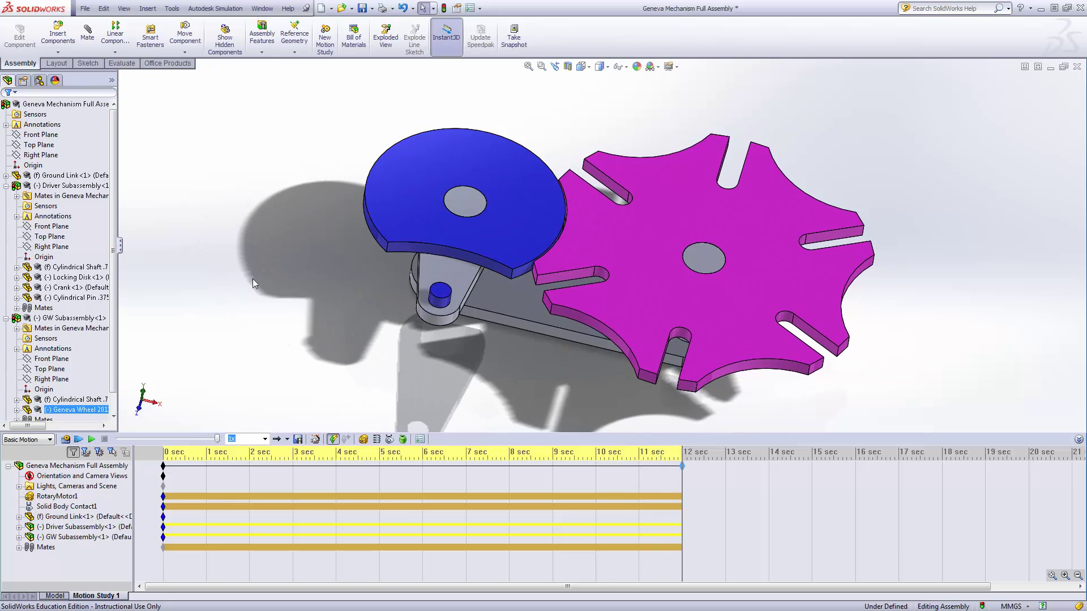
# Reopen Solid Body Contact1, turn on Use contact groups, and clear Group1.
pyautogui.rightClick(84, 507)
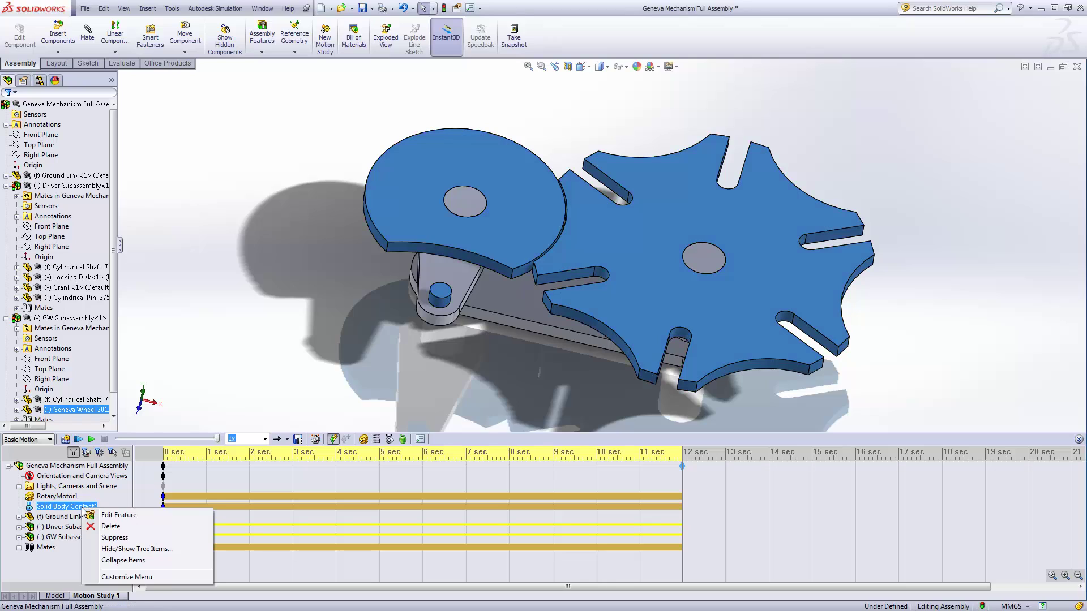
pyautogui.click(125, 516)
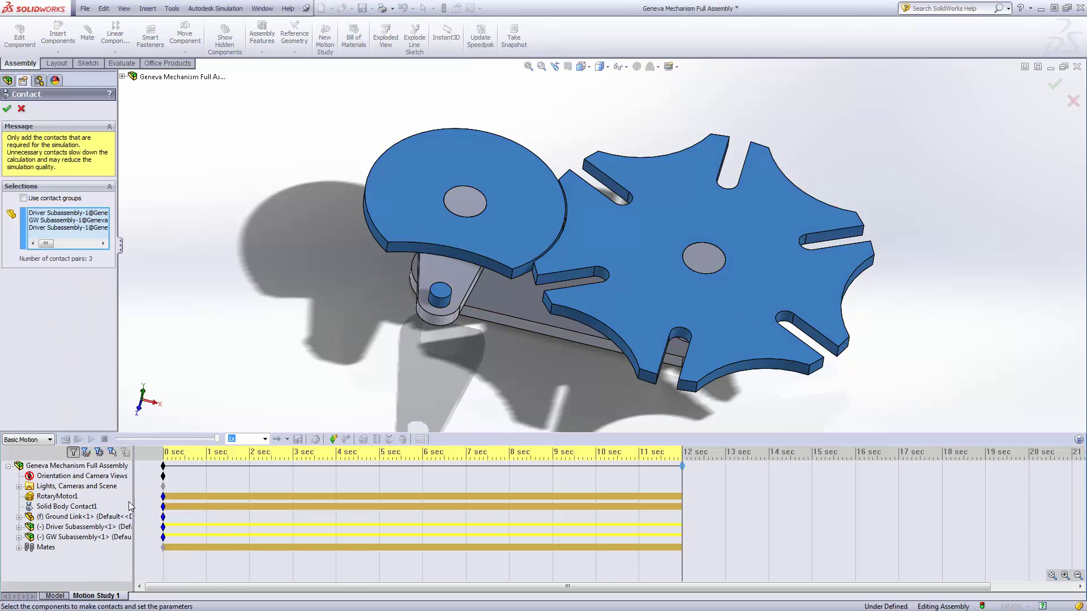
pyautogui.click(24, 198)
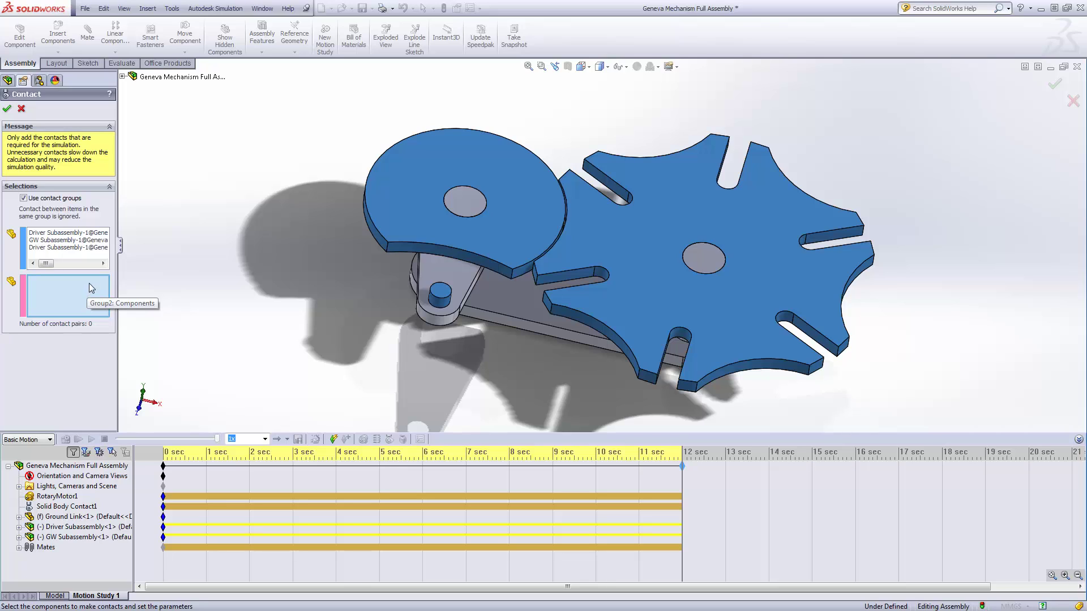
pyautogui.click(56, 233)
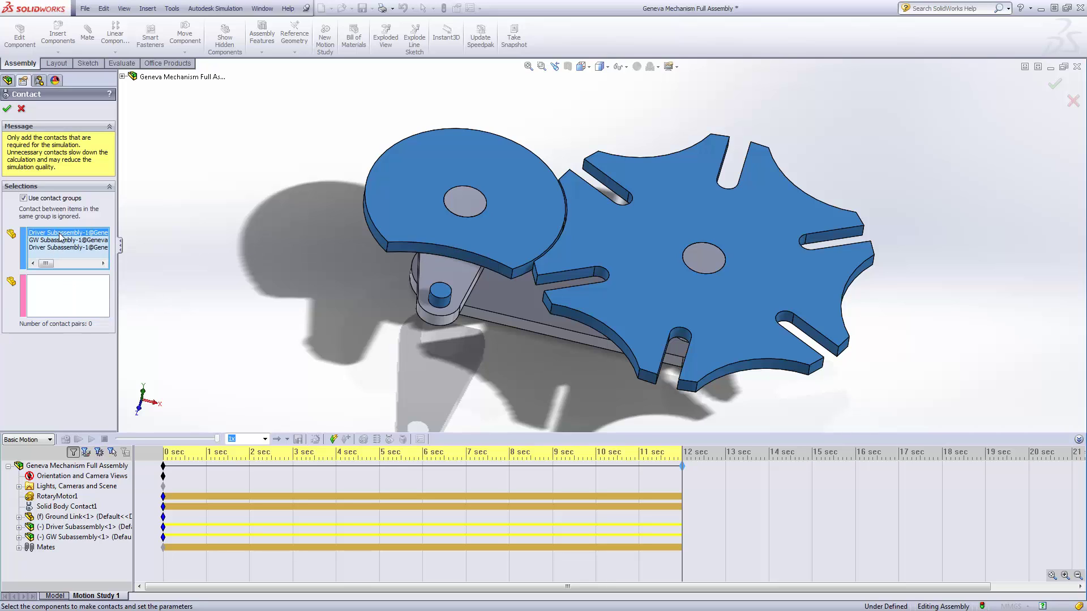
pyautogui.rightClick(58, 236)
pyautogui.click(103, 245)
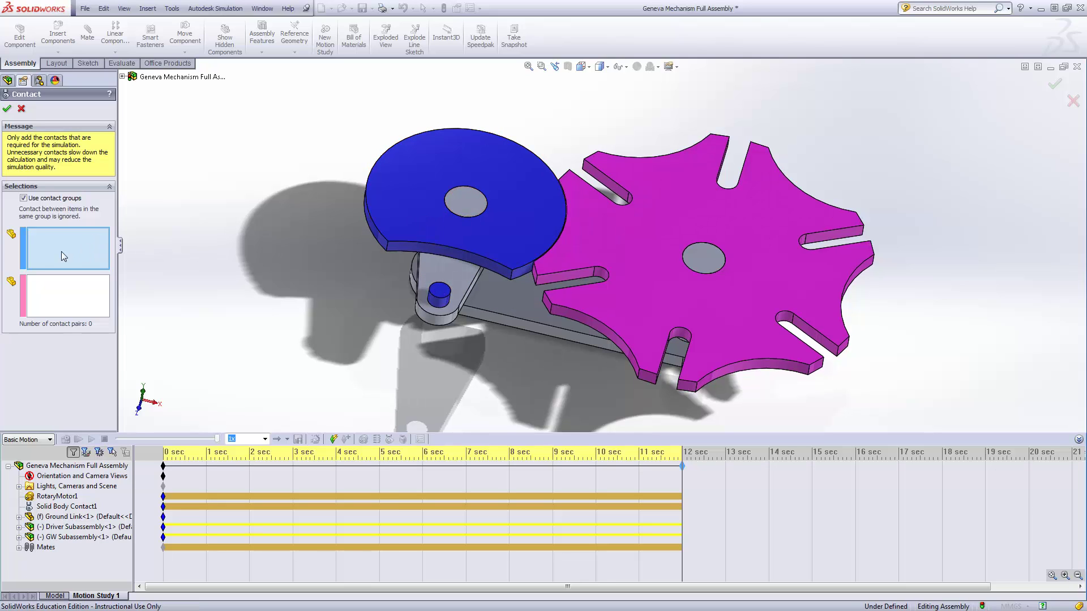
# Put the locking disk and driver pin in Group1 and the Geneva wheel in Group2.
pyautogui.click(432, 235)
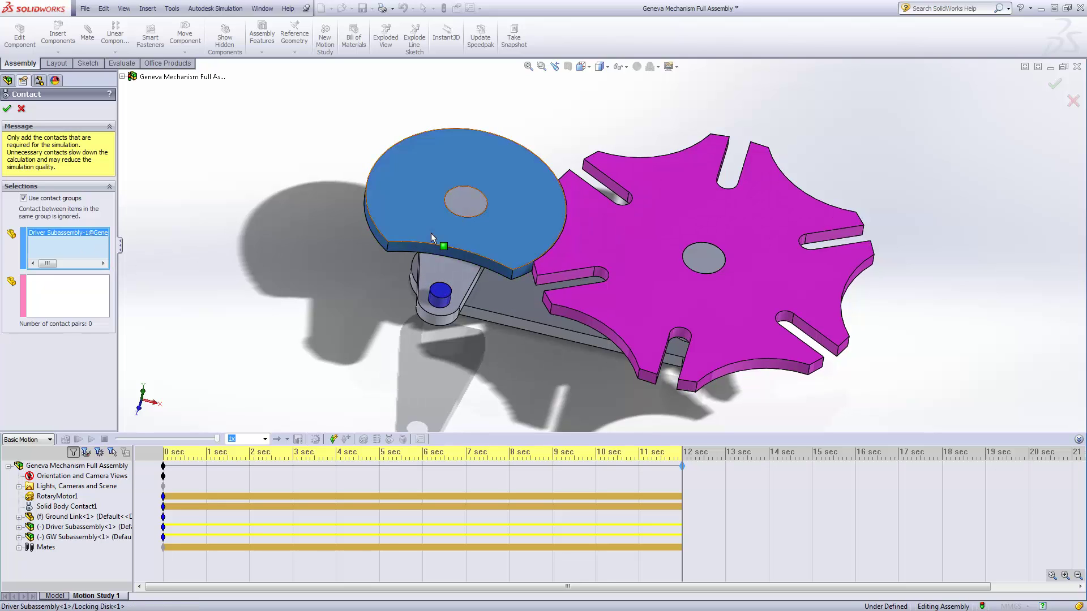
pyautogui.click(440, 292)
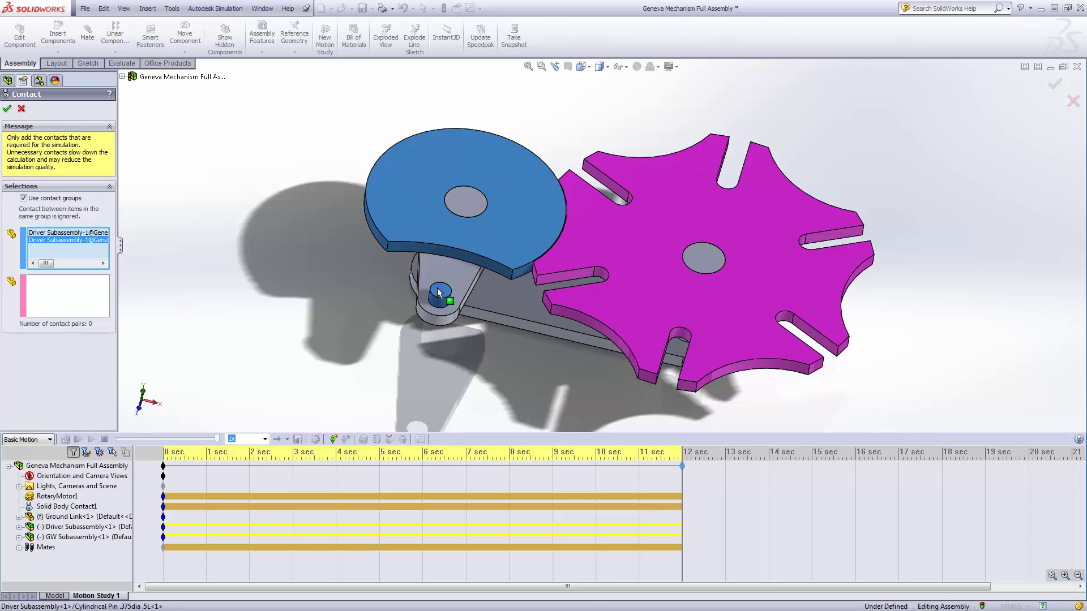
pyautogui.click(74, 294)
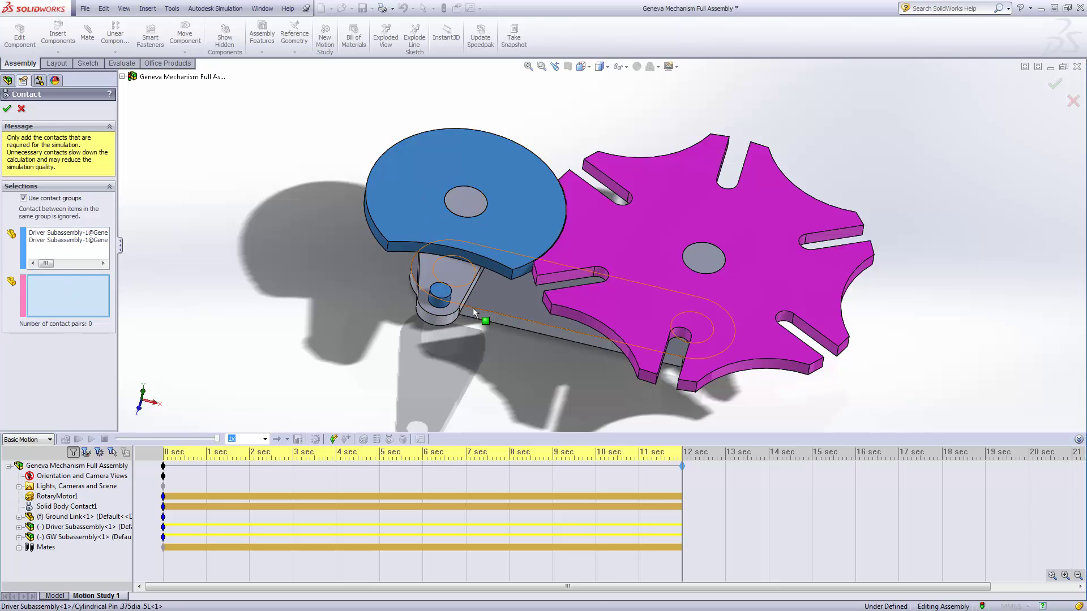
pyautogui.click(686, 195)
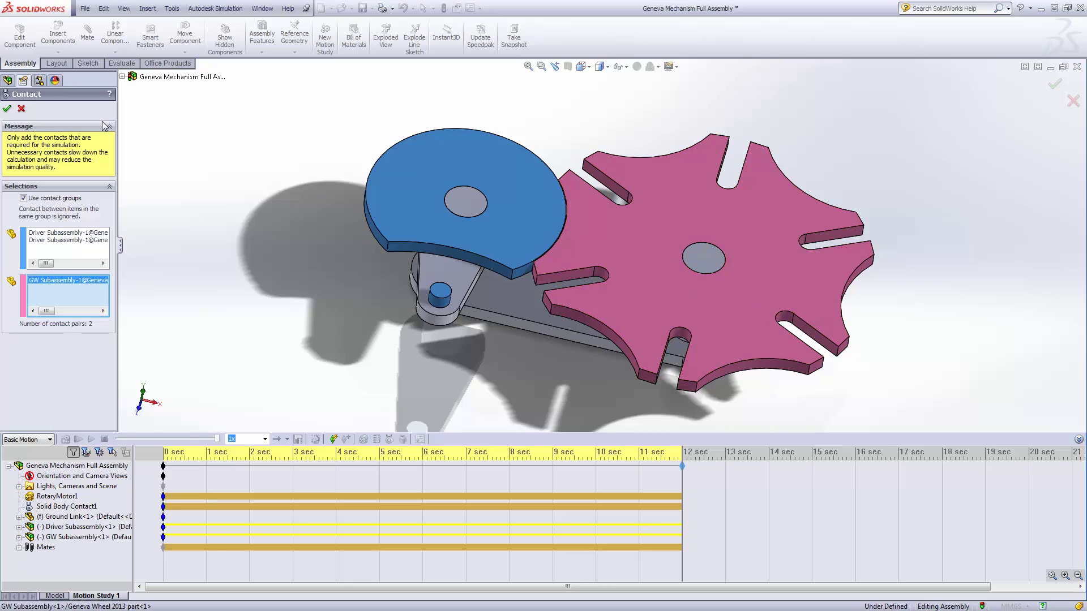
# Apply the two-group contact, recalculate the 12-second motion, then stop the calculation.
pyautogui.click(7, 109)
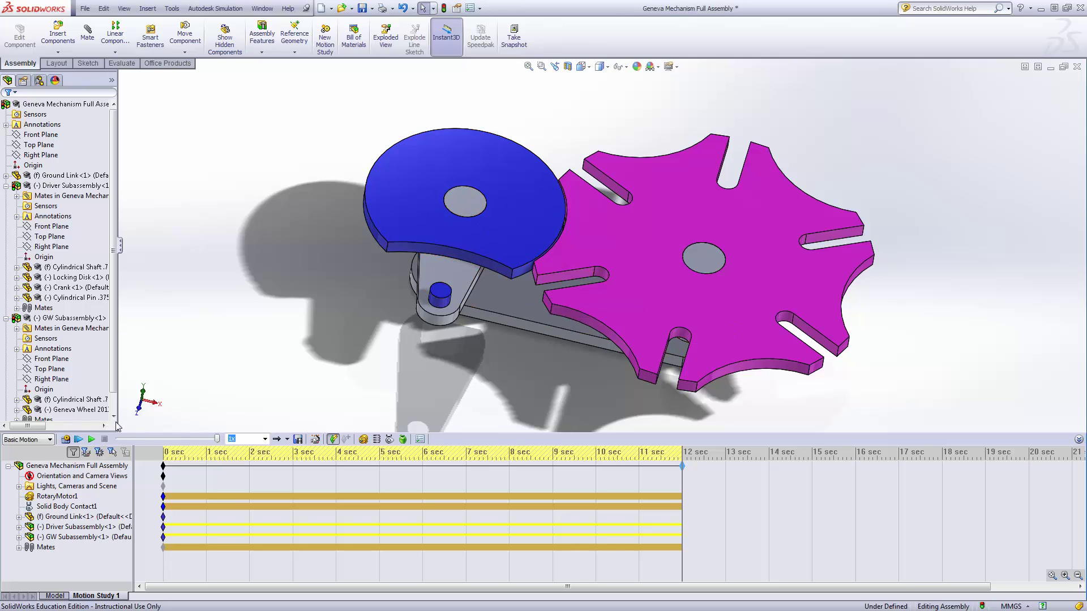
pyautogui.click(65, 440)
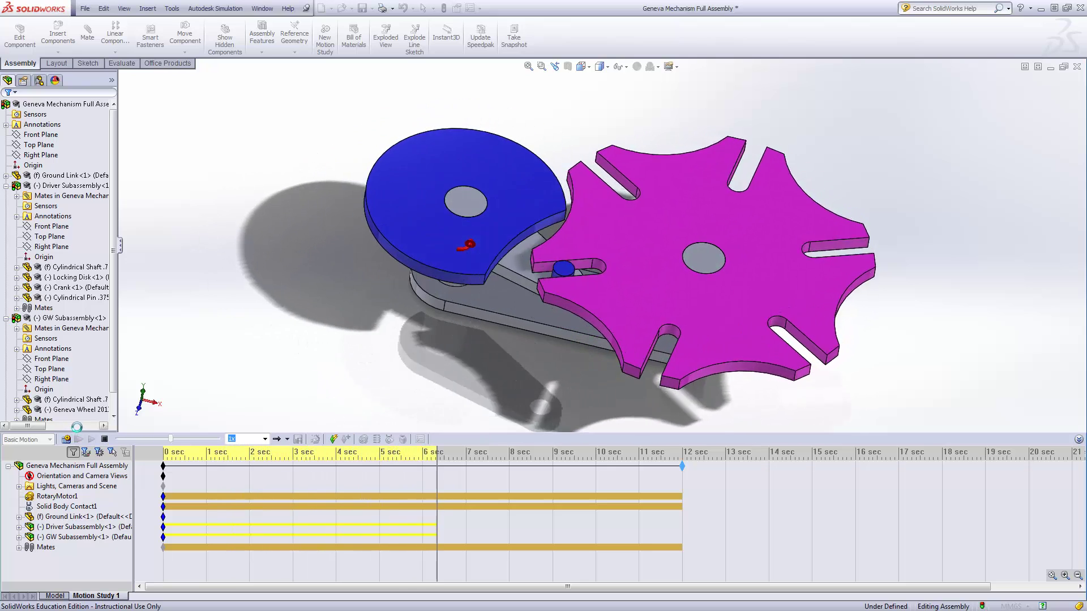
pyautogui.click(104, 440)
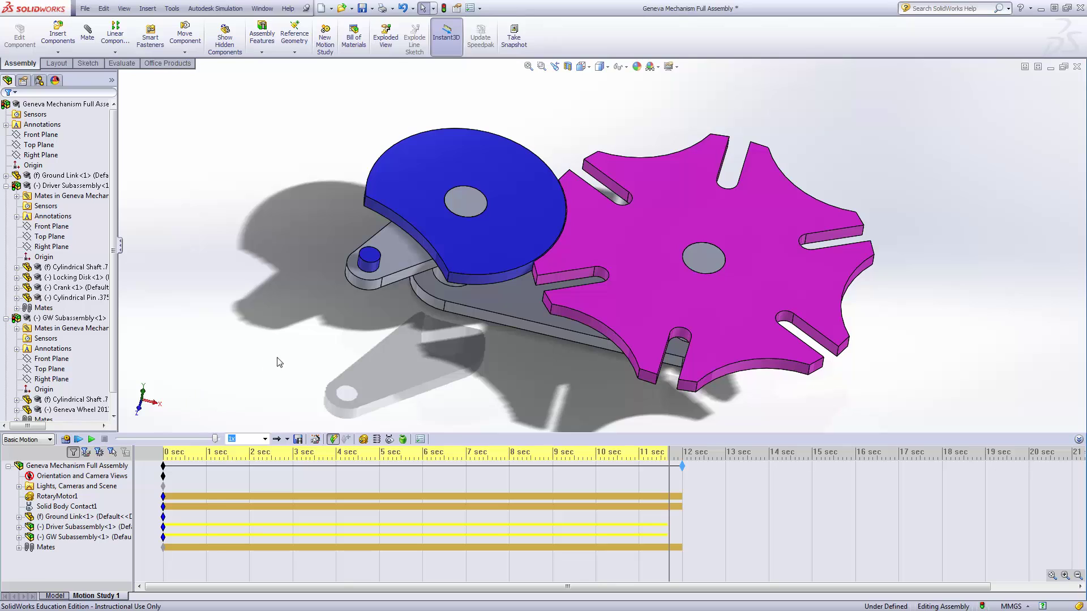
pyautogui.click(118, 597)
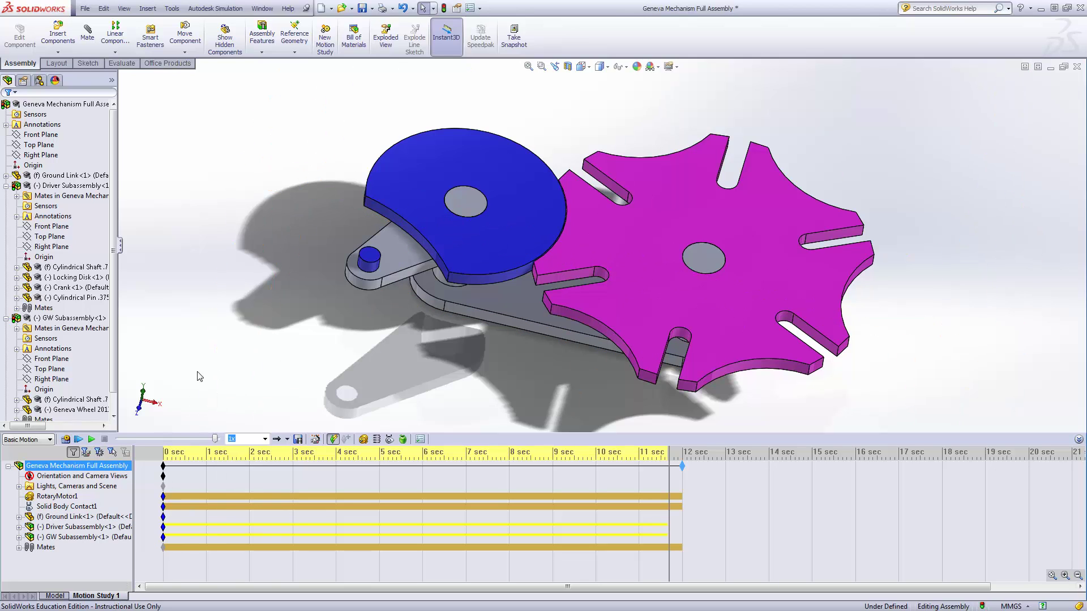
pyautogui.click(74, 498)
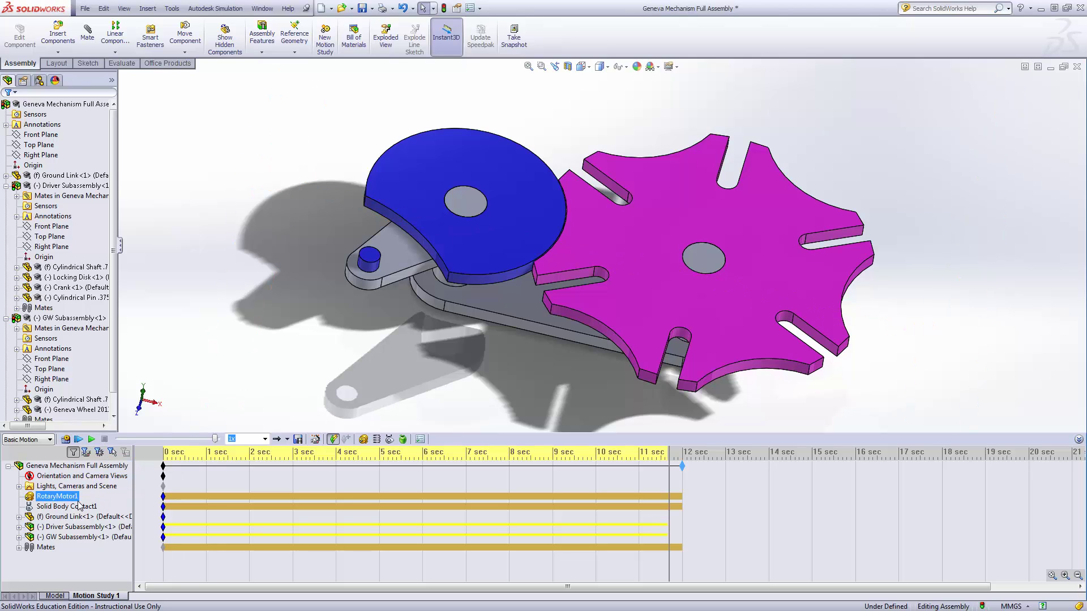
pyautogui.press('Escape')
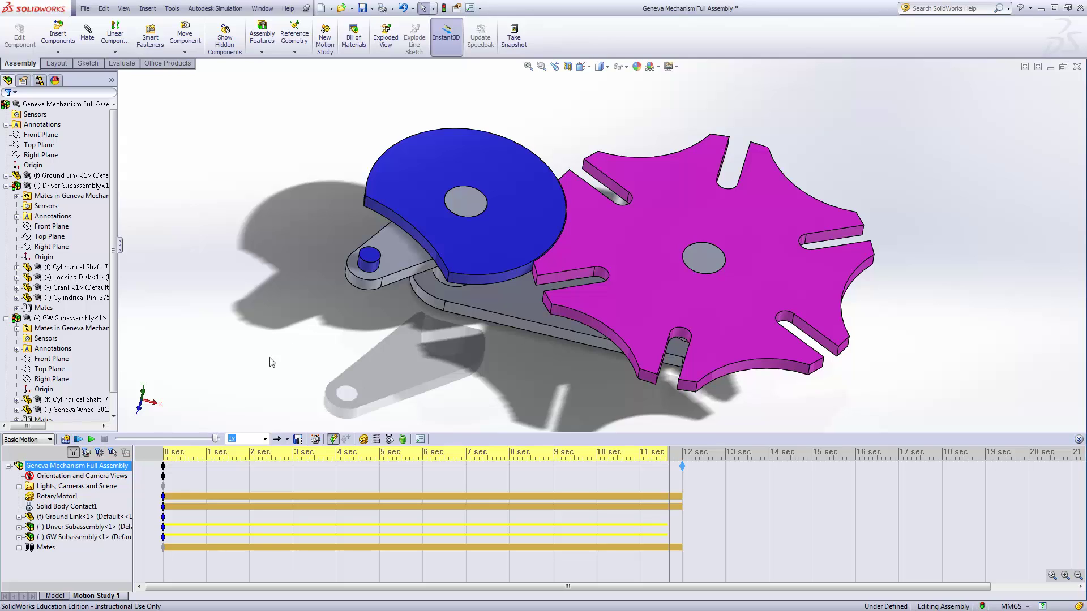
pyautogui.click(300, 487)
pyautogui.click(301, 487)
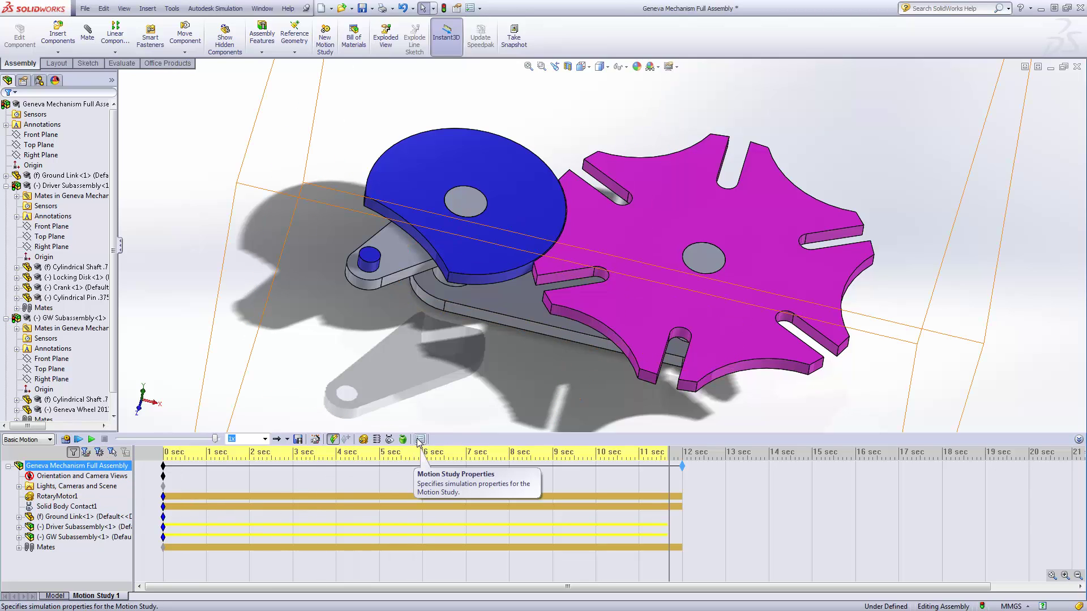
pyautogui.click(419, 441)
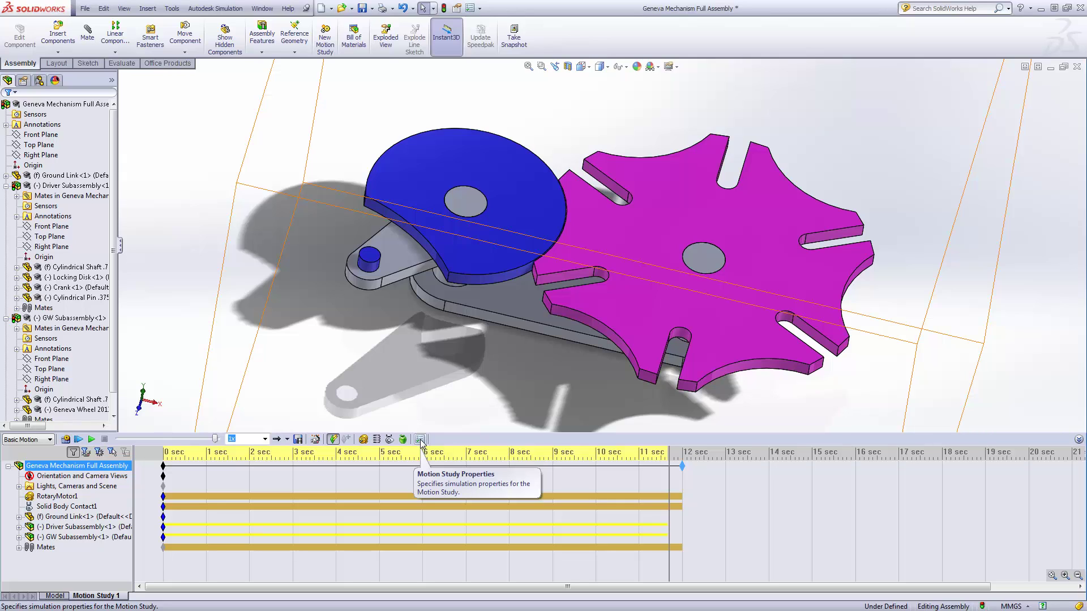